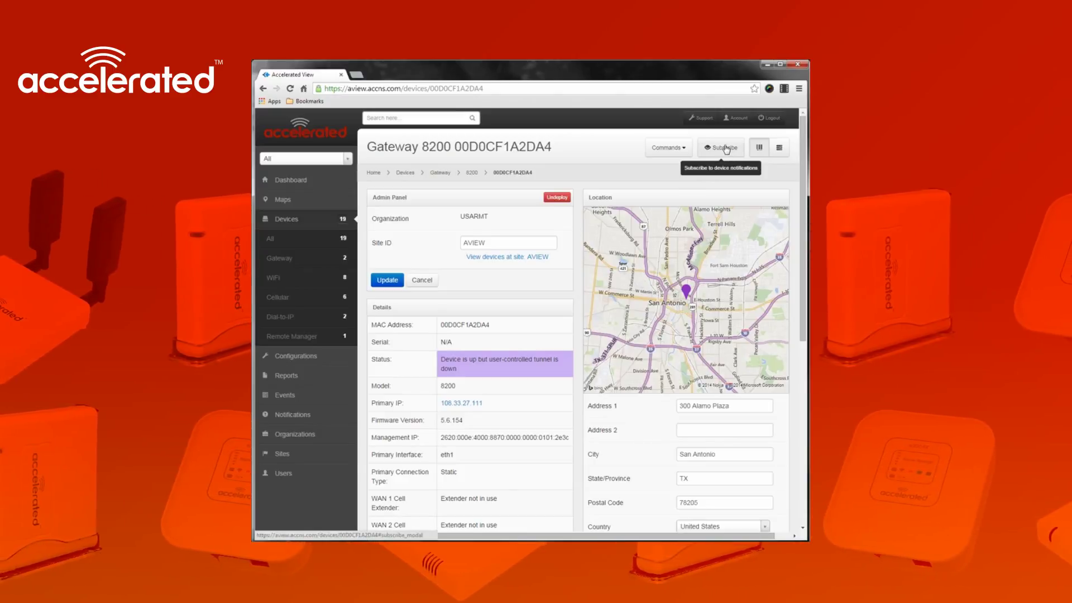
# Subscribe the Gateway 8200, keep the Default profile, and start a new notification profile
pyautogui.click(726, 149)
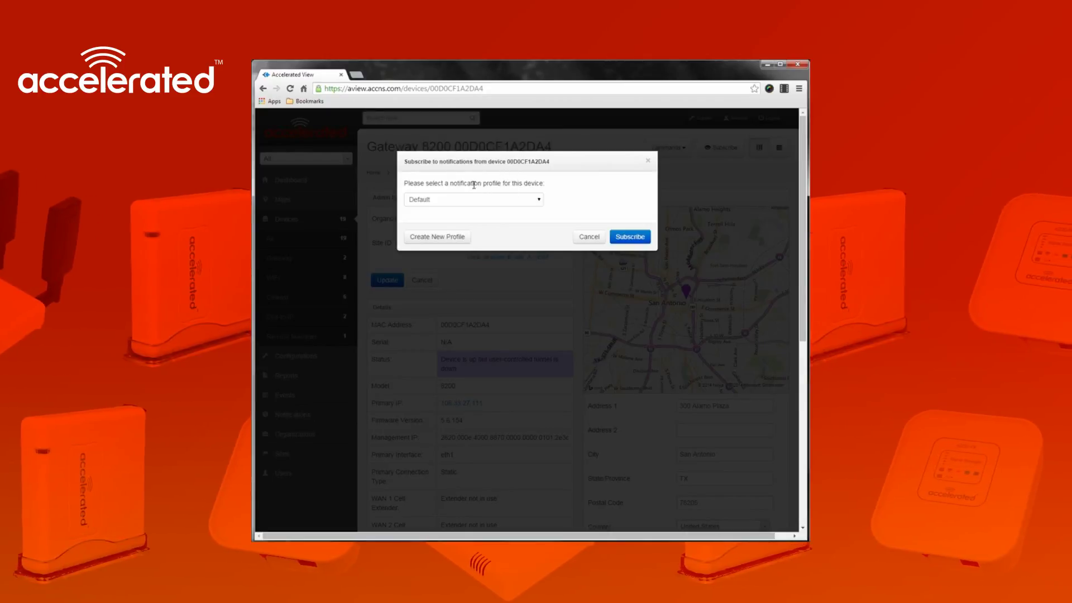
pyautogui.click(537, 201)
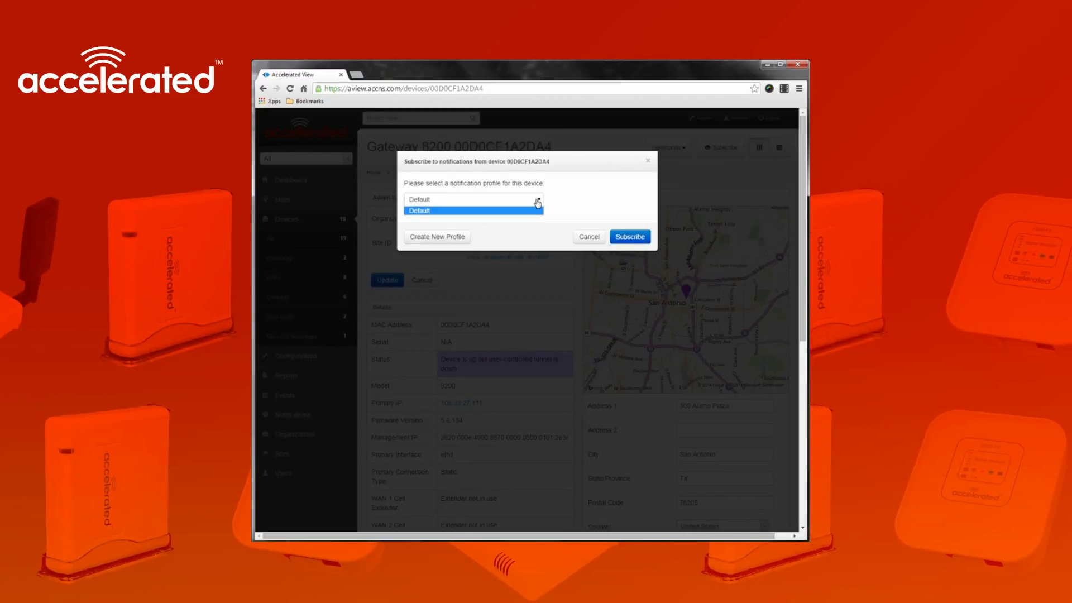
pyautogui.click(537, 202)
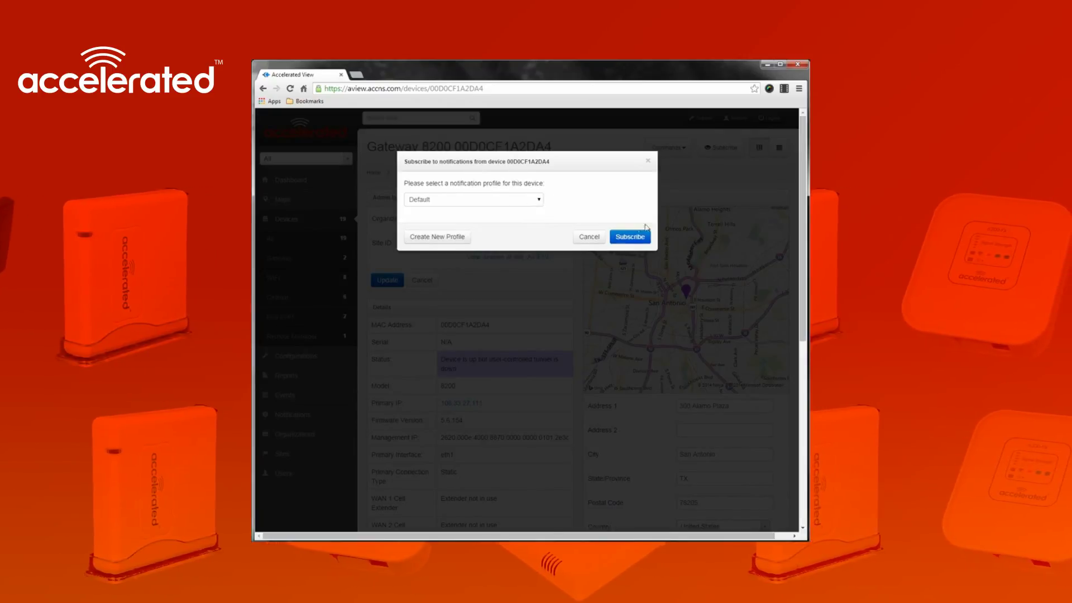
pyautogui.click(450, 236)
pyautogui.click(618, 219)
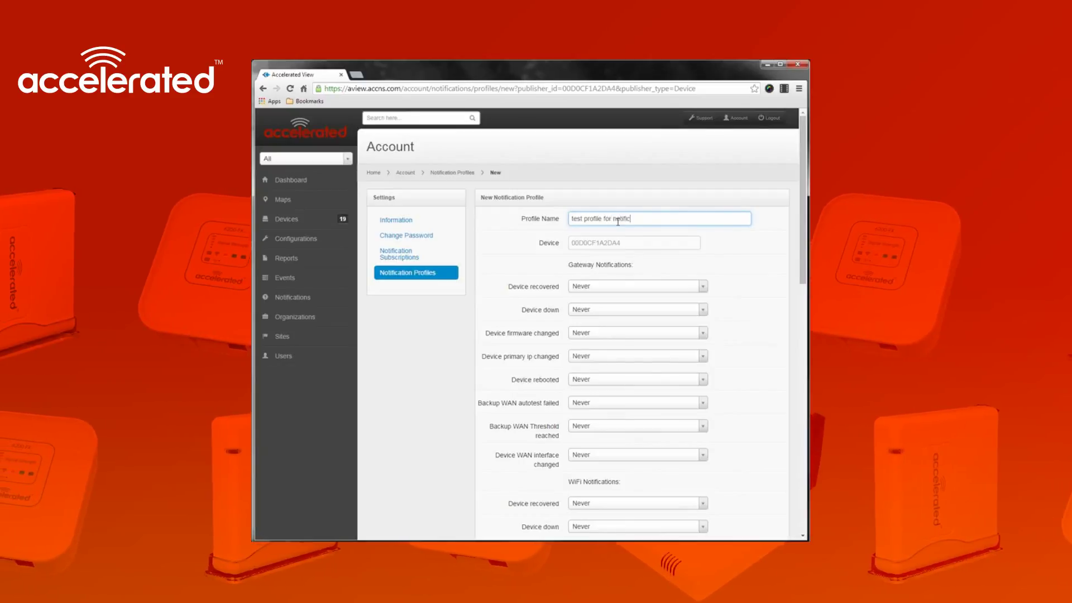
# Finish naming the profile 'test profile for notifications'
pyautogui.write('ns')
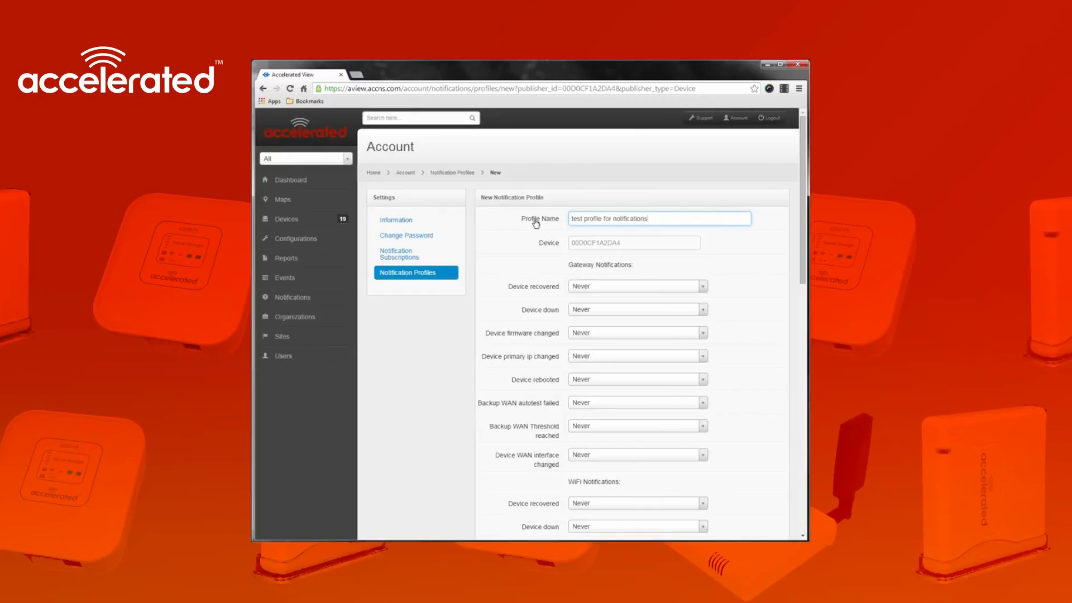
pyautogui.scroll(-1, 476, 247)
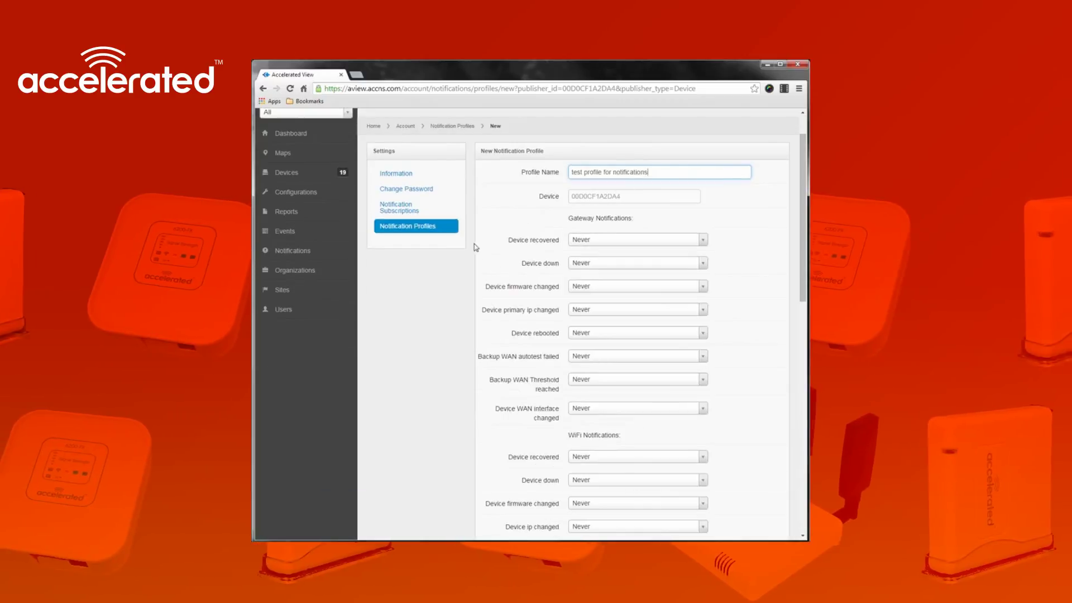
pyautogui.click(512, 219)
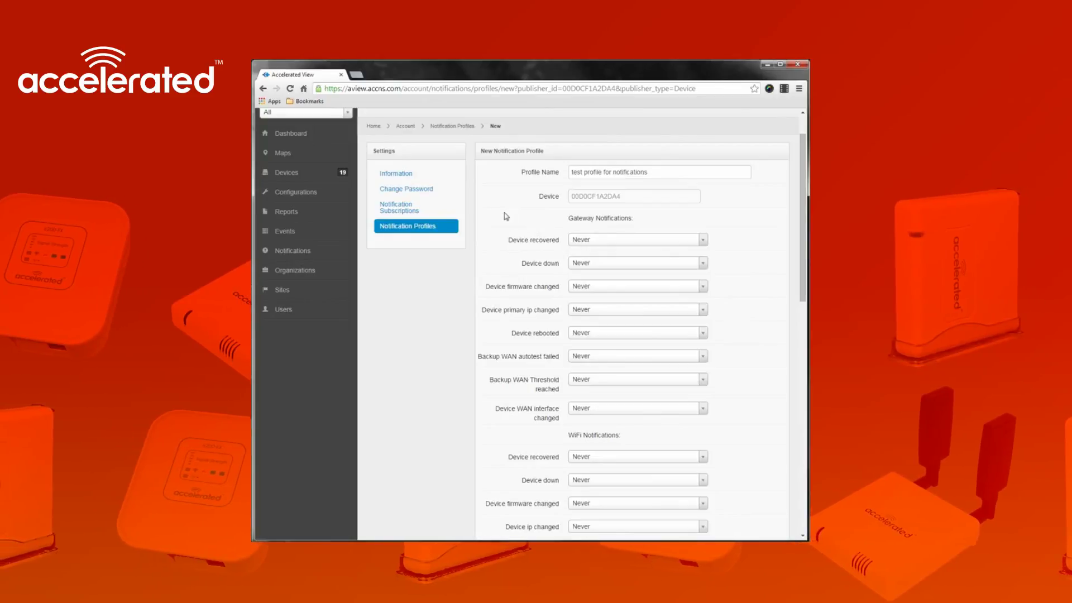
# Set gateway Device recovered and Device down to Immediately; Device rebooted and Backup WAN autotest failed to Every Hour
pyautogui.click(678, 240)
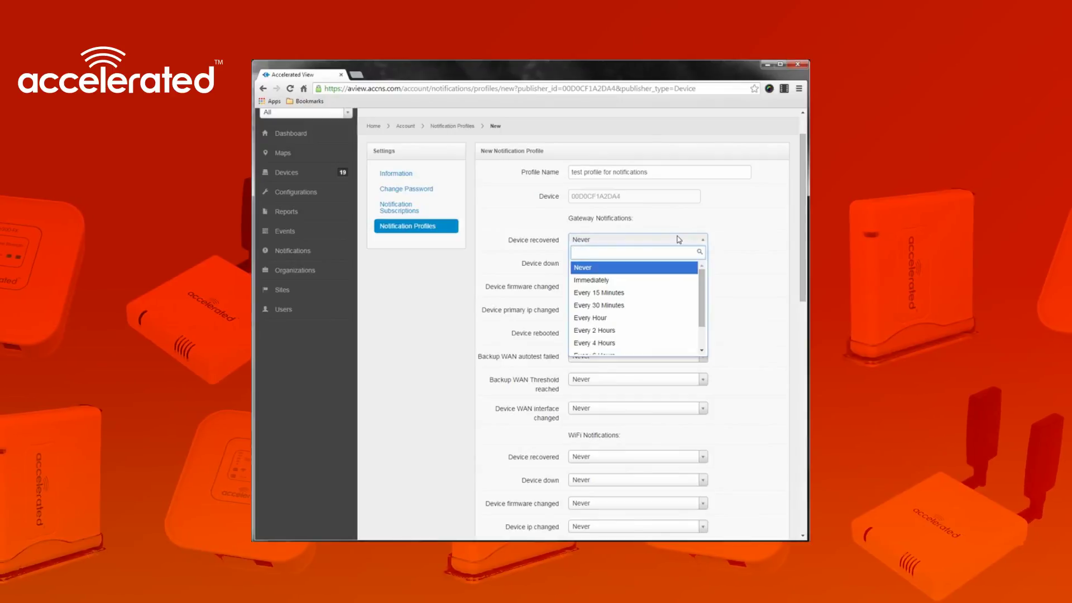
pyautogui.click(642, 279)
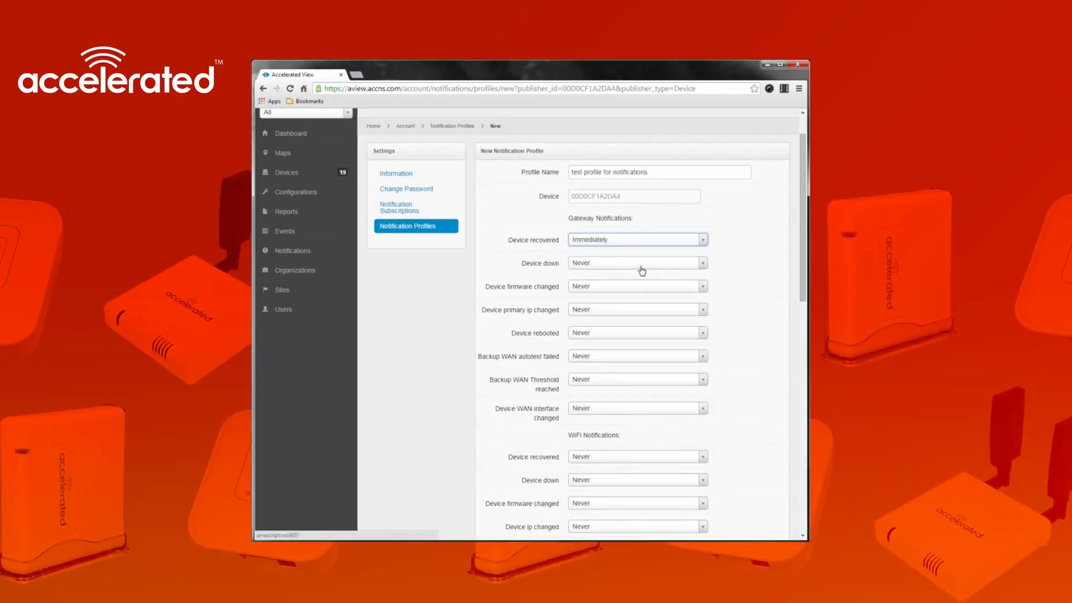
pyautogui.click(641, 268)
pyautogui.click(667, 302)
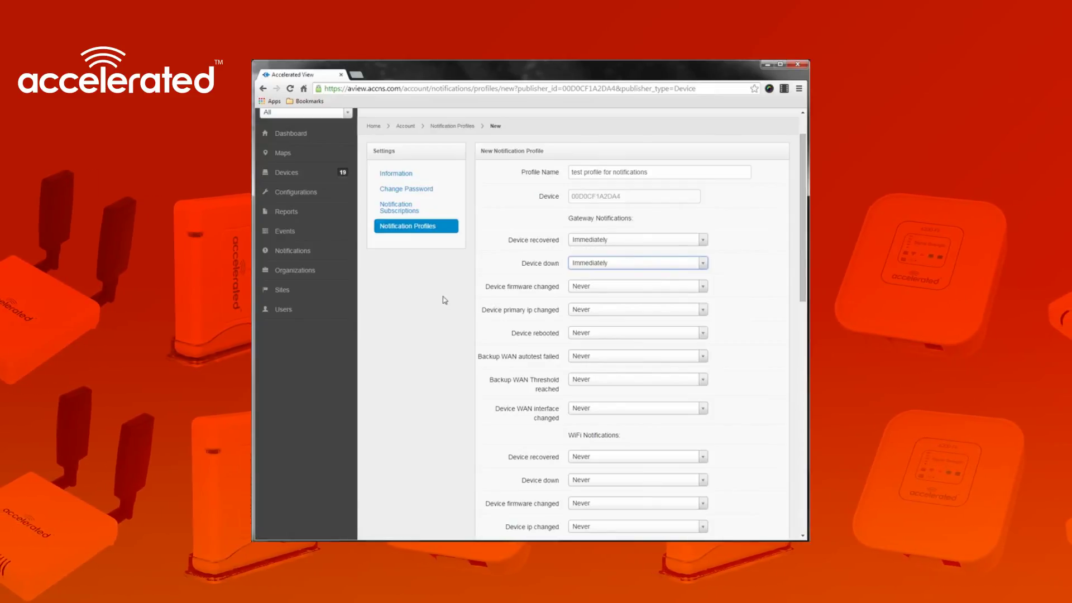
pyautogui.click(613, 334)
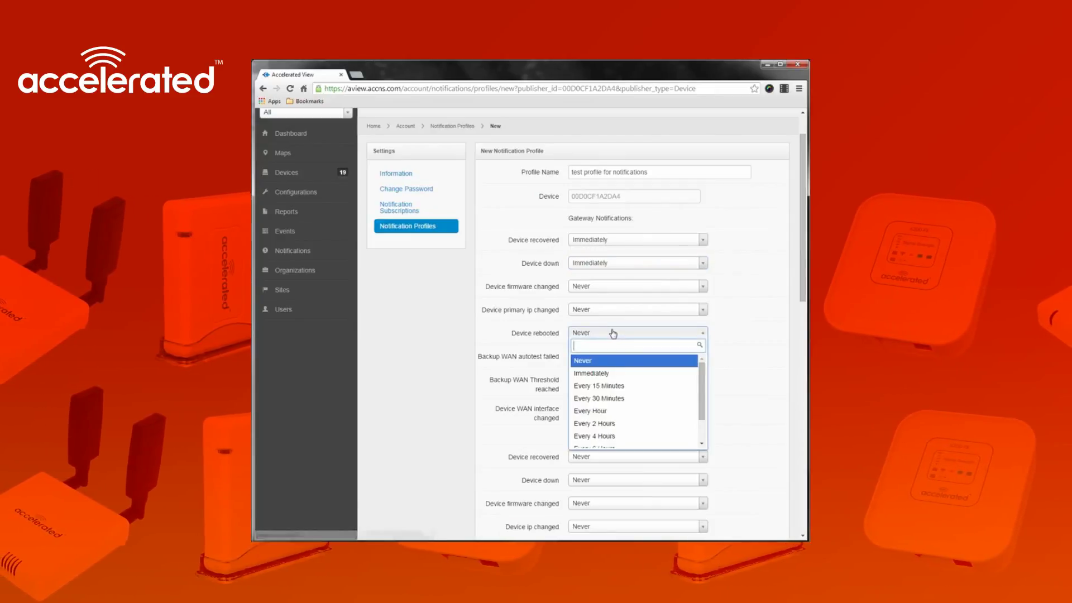
pyautogui.click(637, 412)
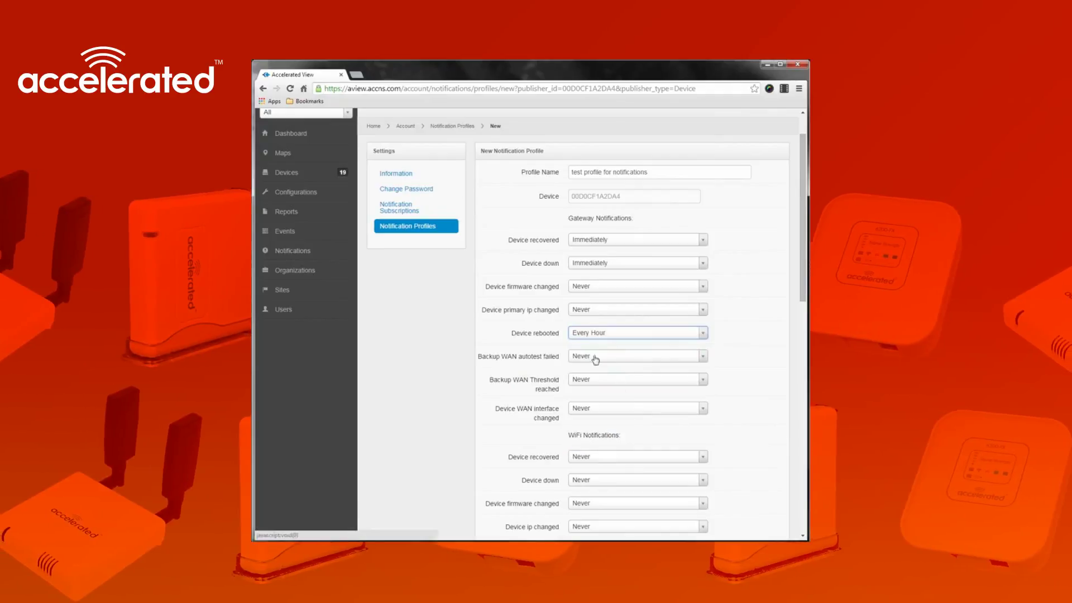
pyautogui.click(605, 357)
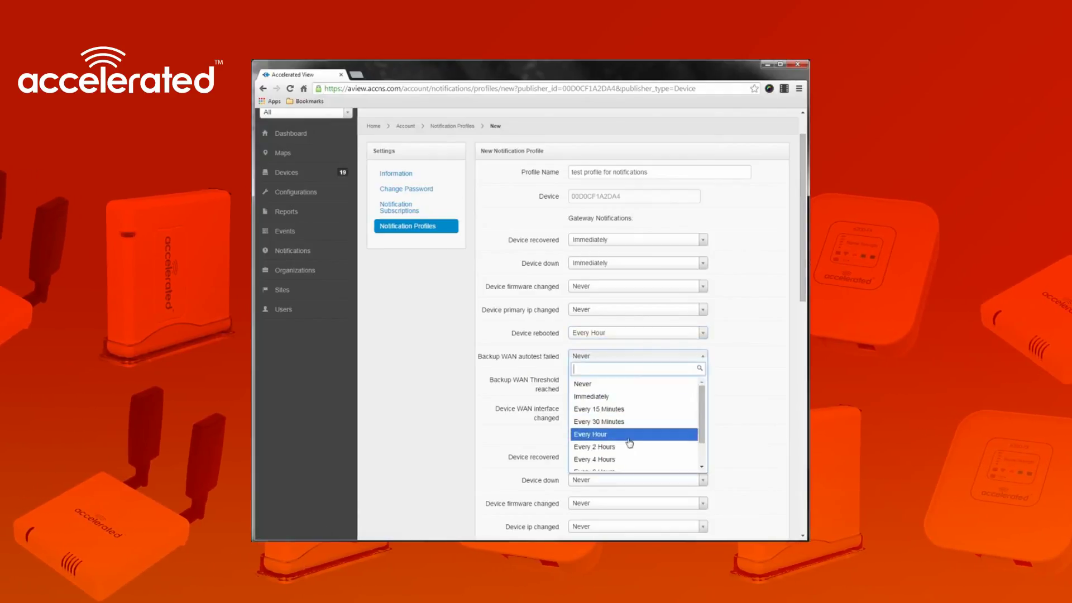
pyautogui.click(630, 435)
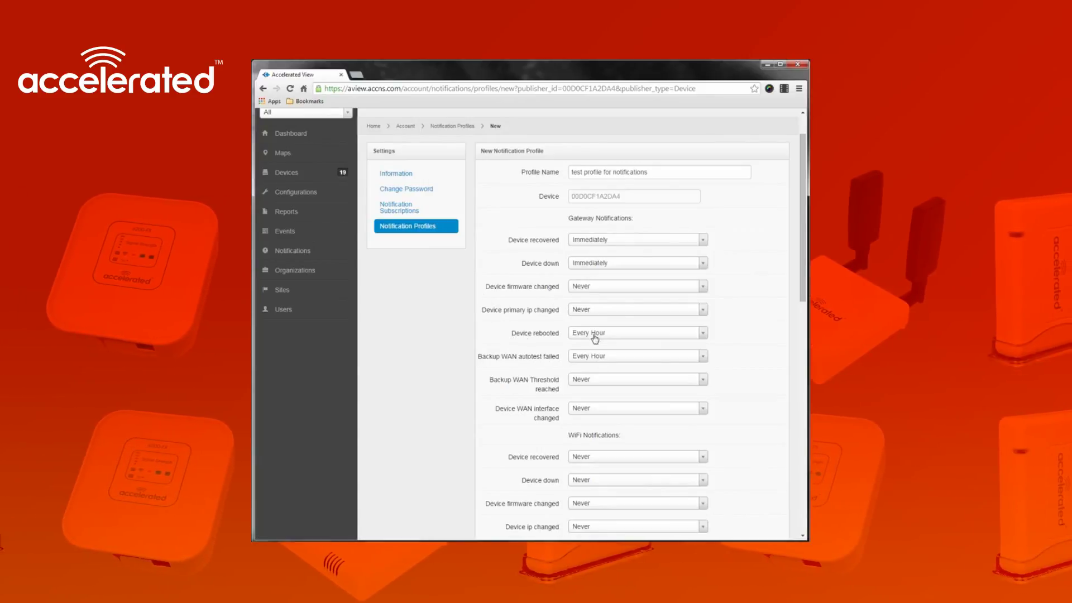
# Set cellular Device recovered and Device down to Immediately; primary IP change and Device rebooted to Every Hour
pyautogui.scroll(-5, 442, 351)
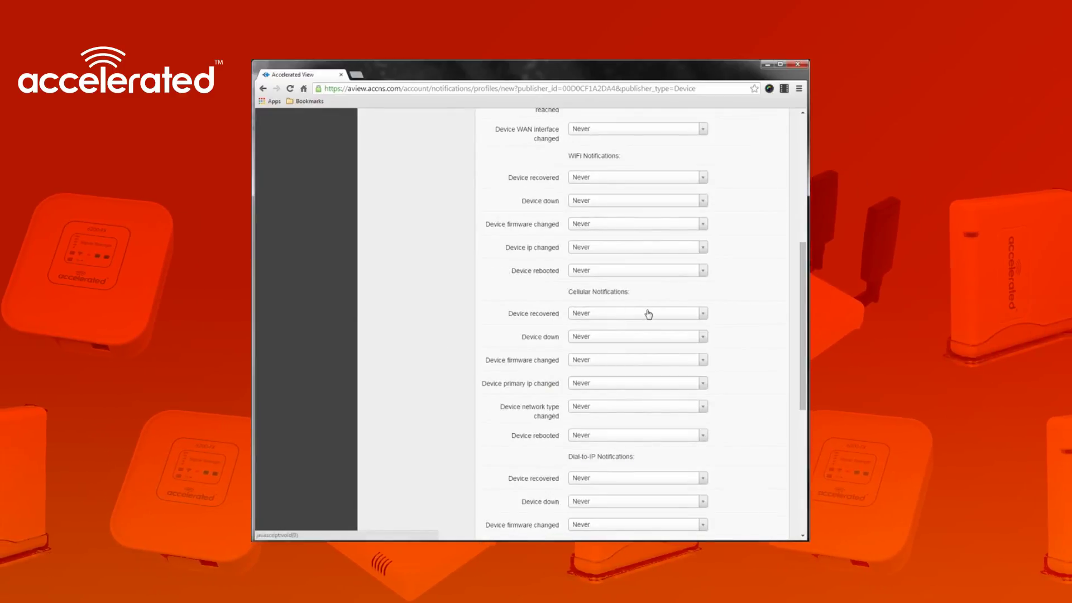
pyautogui.click(648, 313)
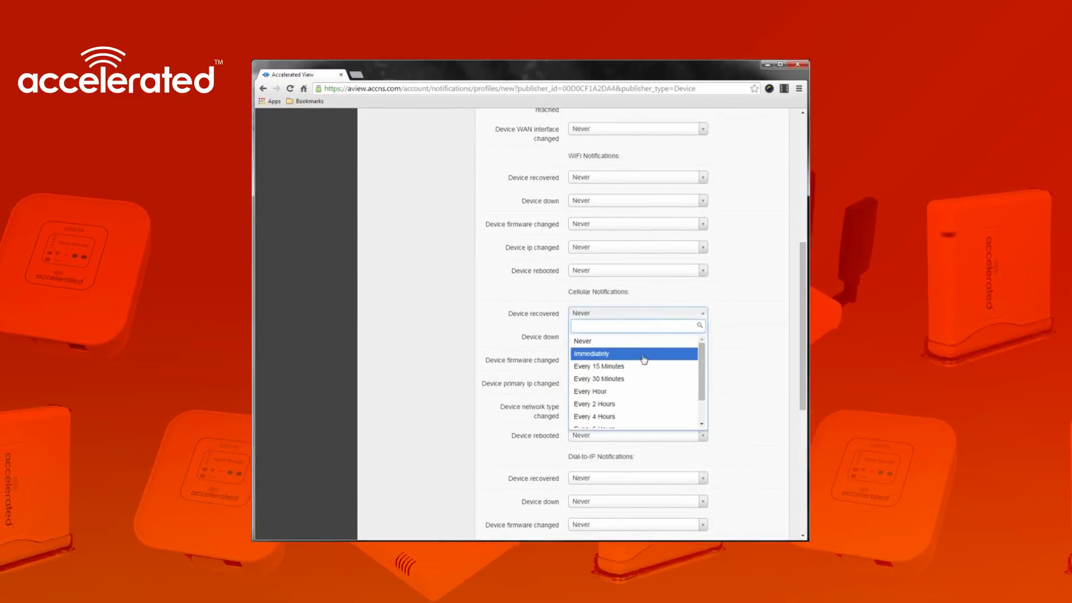
pyautogui.click(645, 354)
pyautogui.click(643, 337)
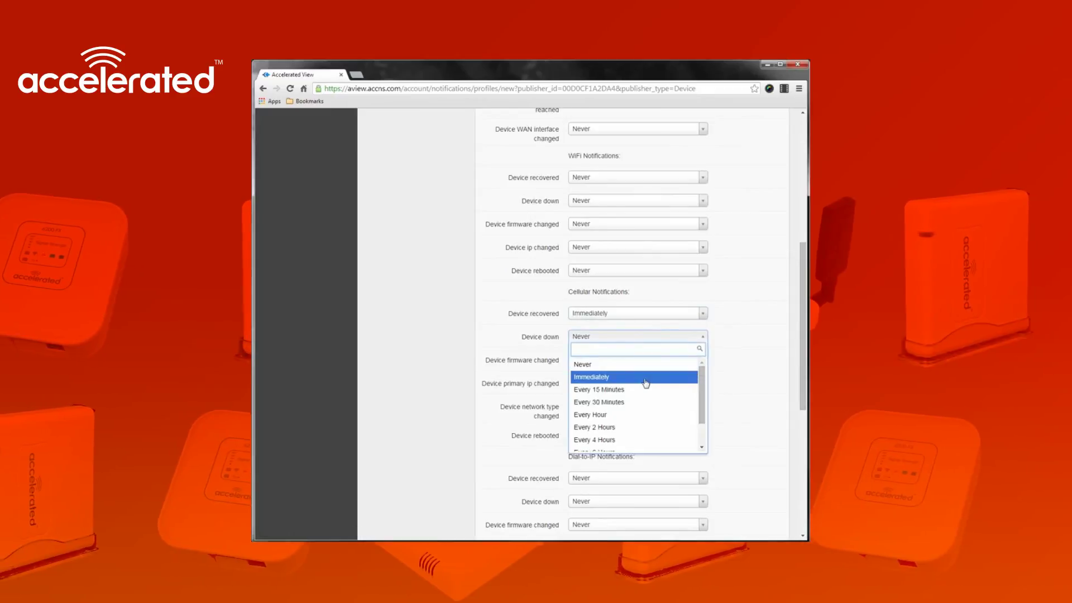
pyautogui.click(646, 382)
pyautogui.click(648, 385)
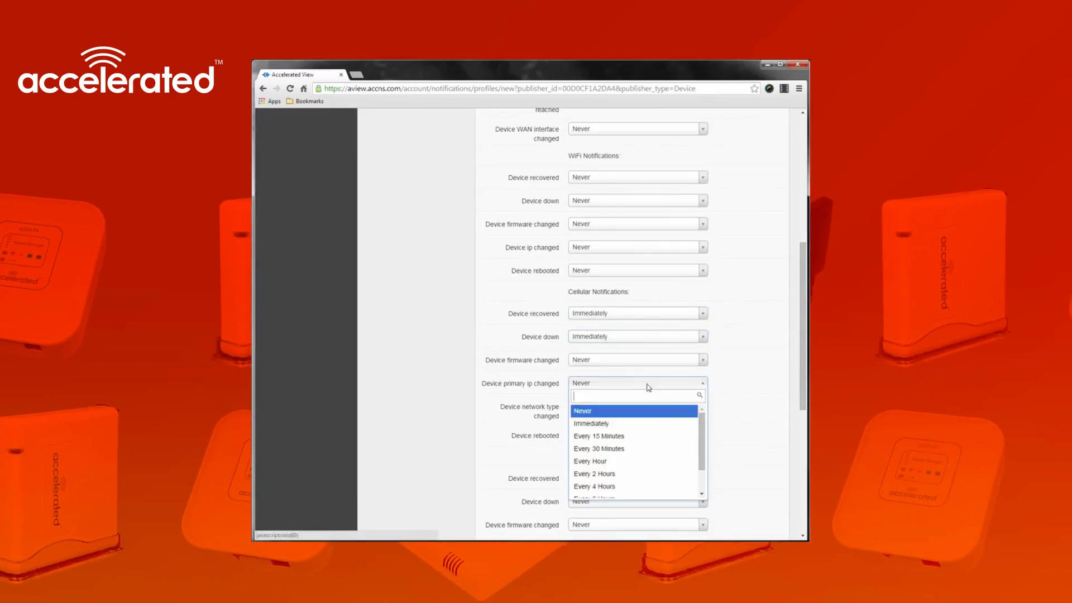
pyautogui.click(661, 463)
pyautogui.click(643, 435)
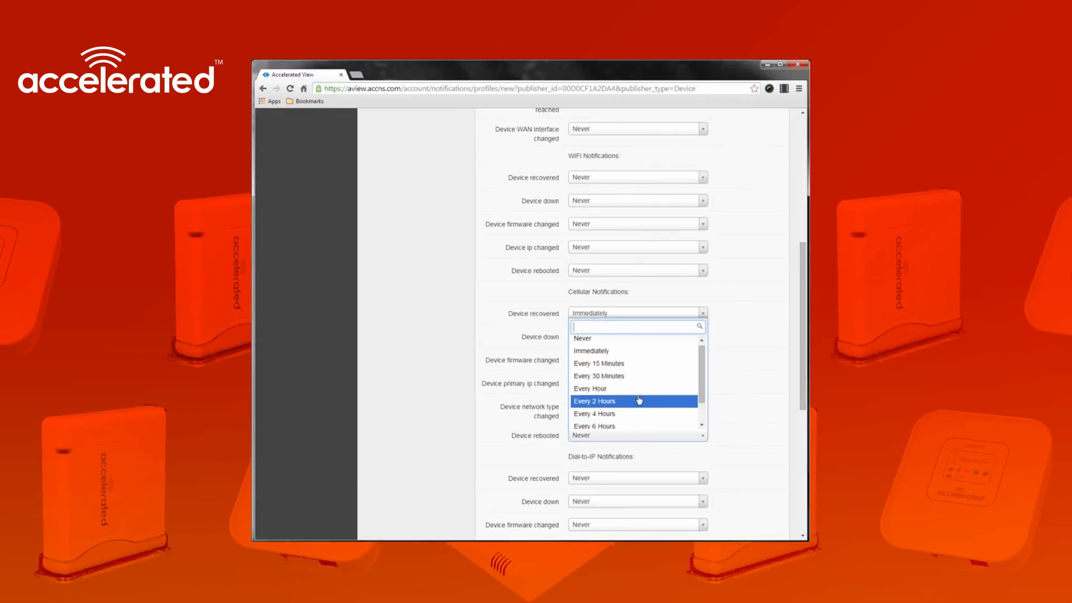
pyautogui.click(641, 384)
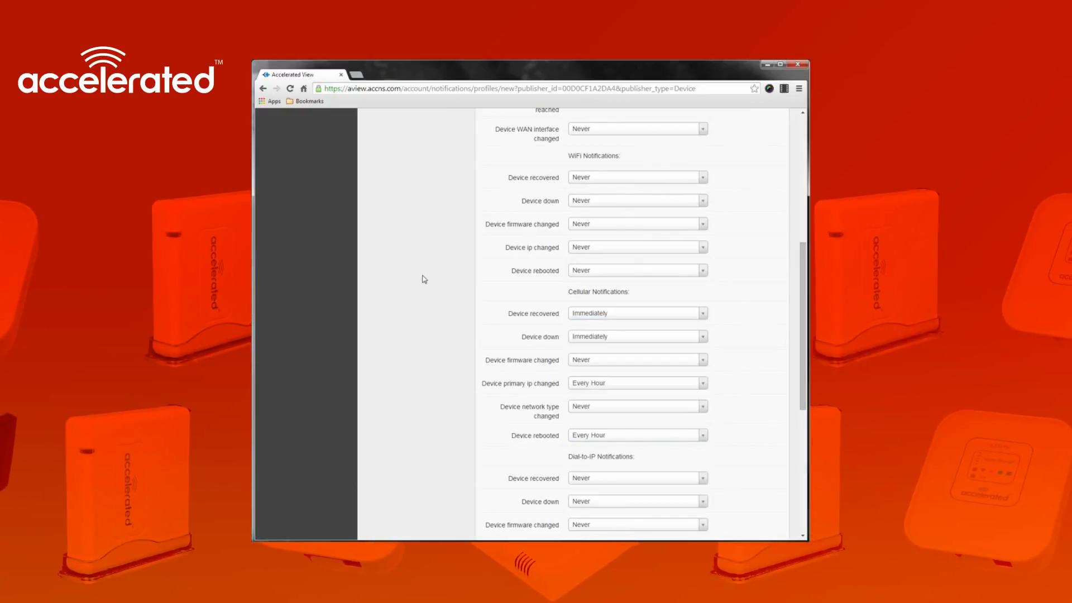
pyautogui.scroll(2, 424, 280)
pyautogui.scroll(5, 424, 280)
pyautogui.scroll(-15, 424, 279)
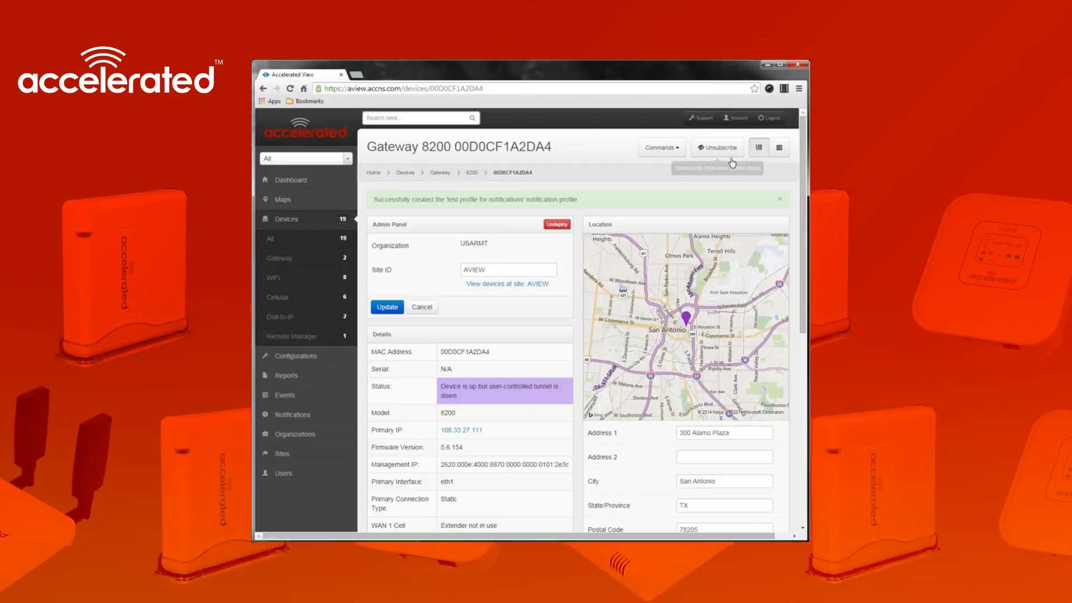
# Dismiss the profile-created confirmation and go to the Organizations page
pyautogui.click(779, 198)
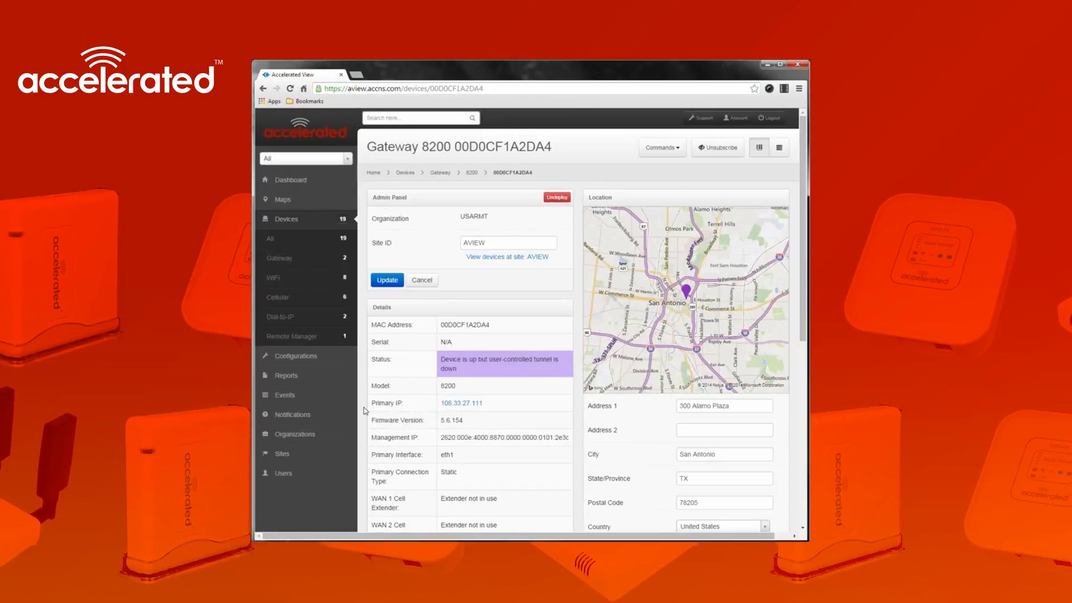
pyautogui.click(334, 435)
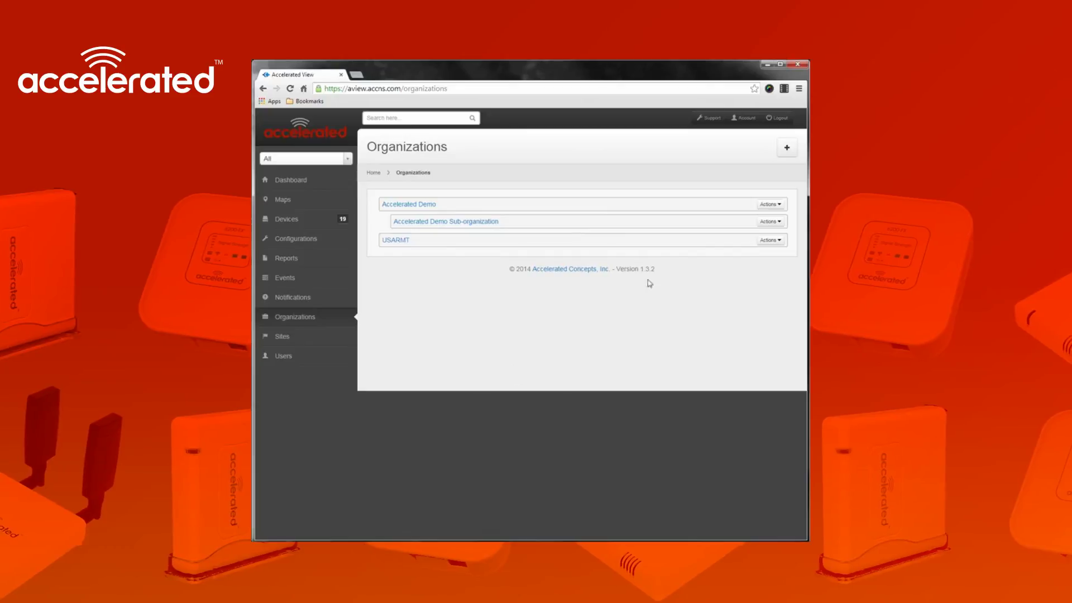
# Subscribe the Accelerated Demo organization using the 'test profile for notifications' profile
pyautogui.click(430, 204)
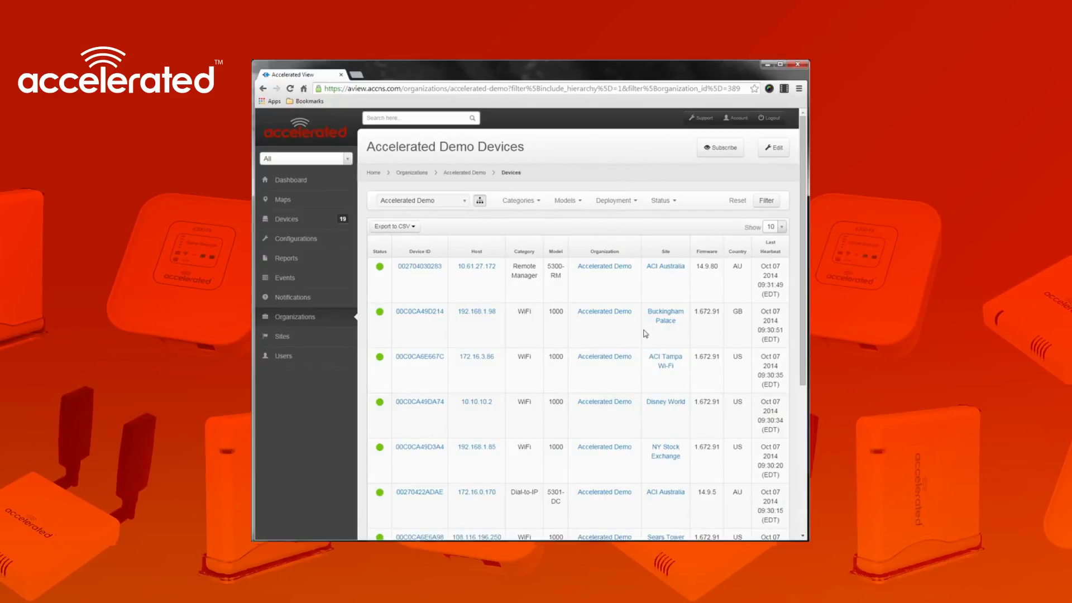
pyautogui.click(725, 148)
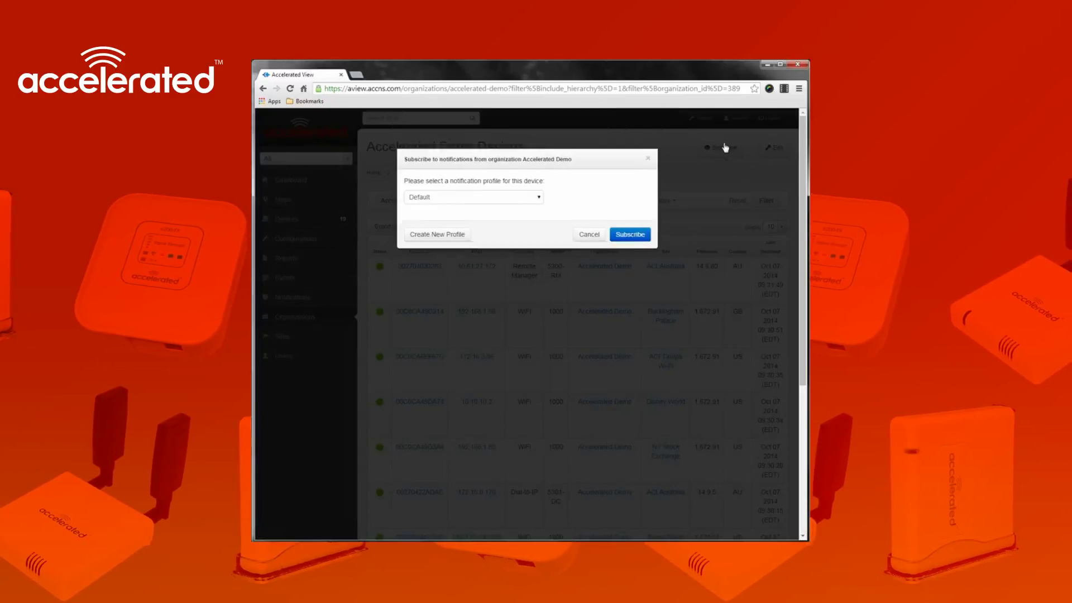
pyautogui.click(500, 203)
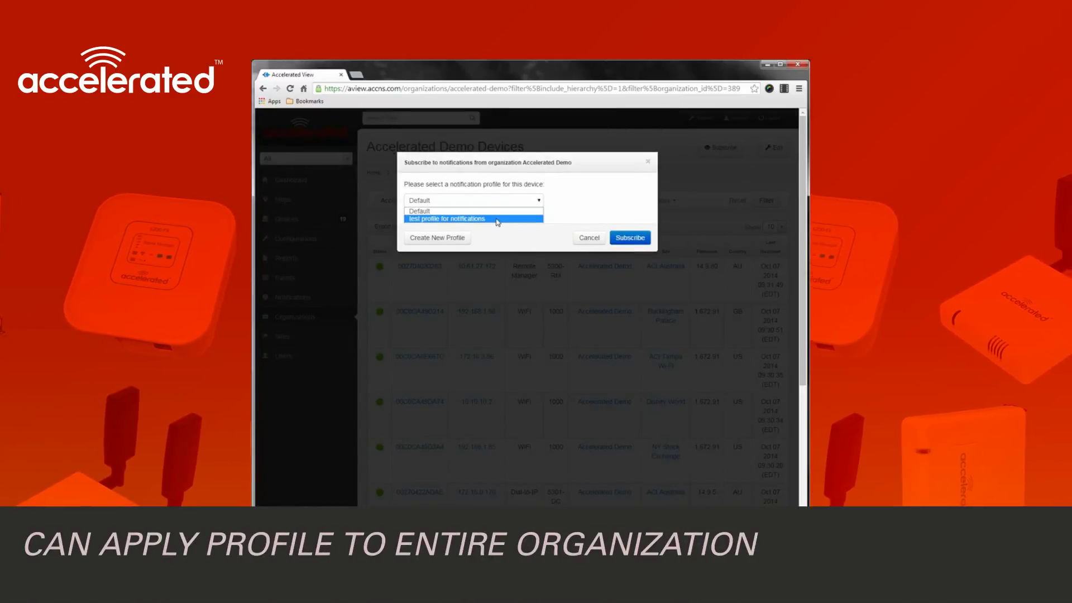
pyautogui.click(497, 219)
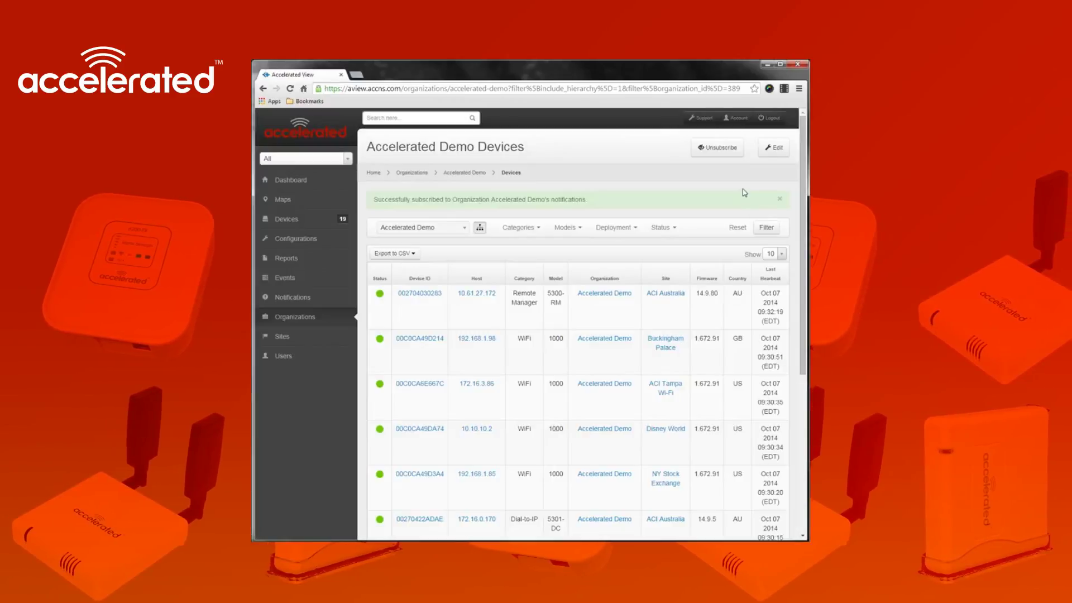
# Change the test profile's Device recovered alert to Every Hour and update it
pyautogui.click(736, 117)
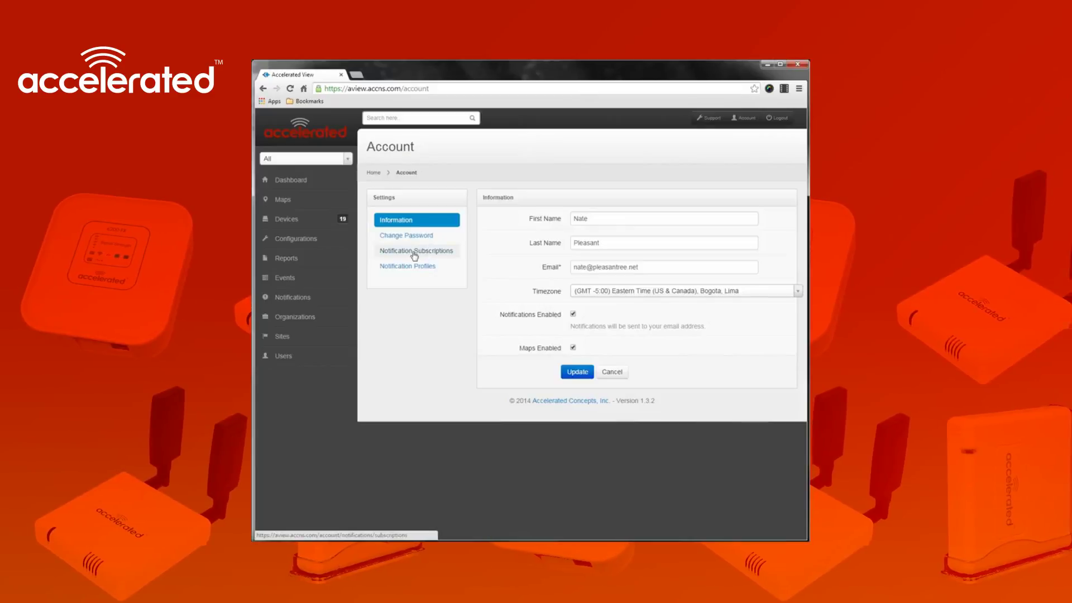
pyautogui.click(417, 252)
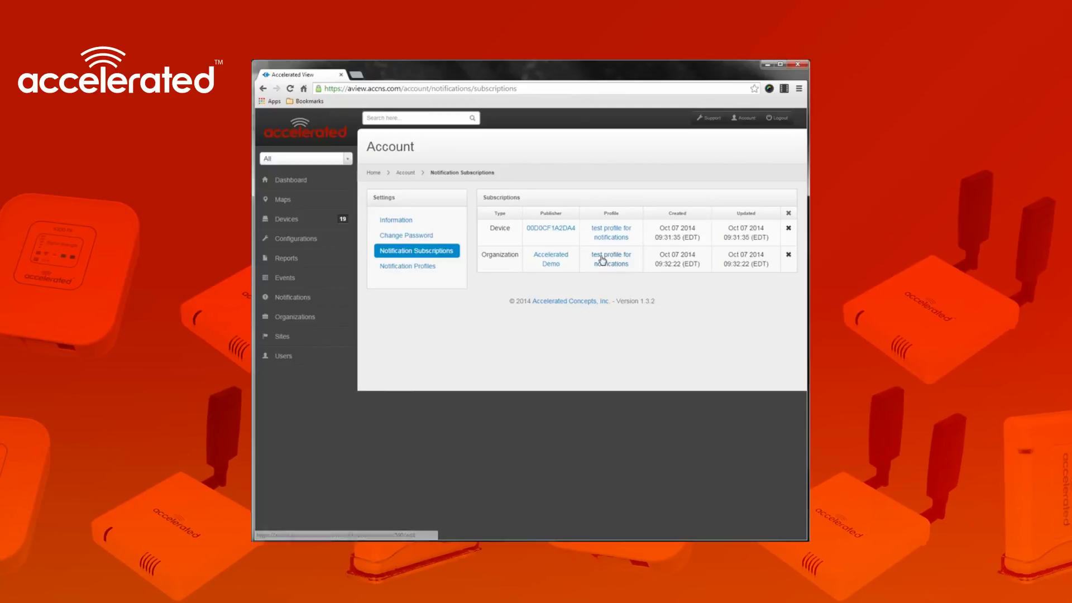
pyautogui.click(603, 259)
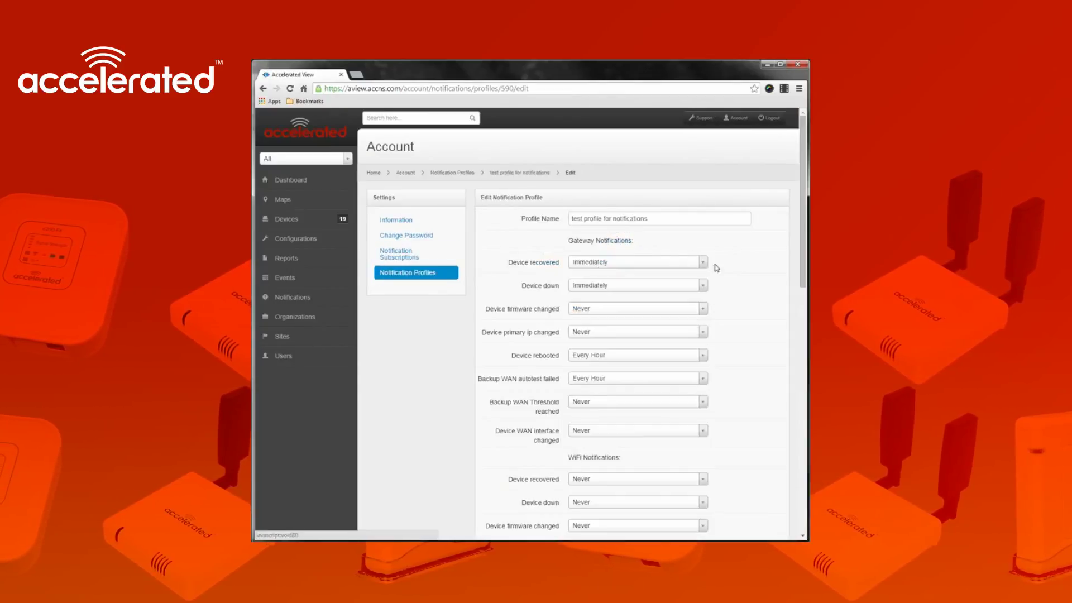
pyautogui.scroll(-1, 746, 254)
pyautogui.scroll(-1, 745, 239)
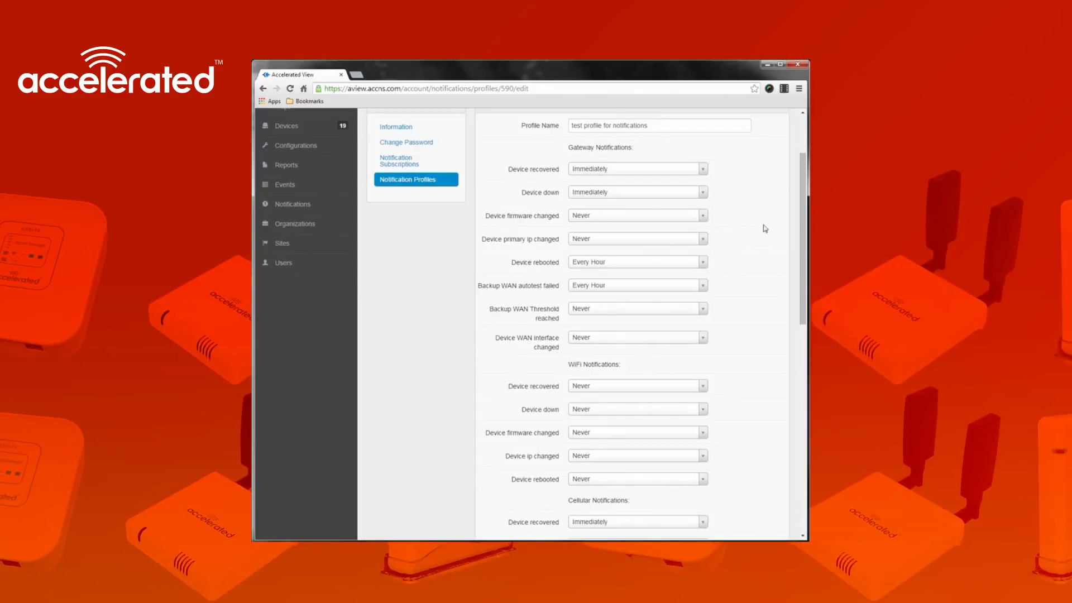
pyautogui.click(662, 170)
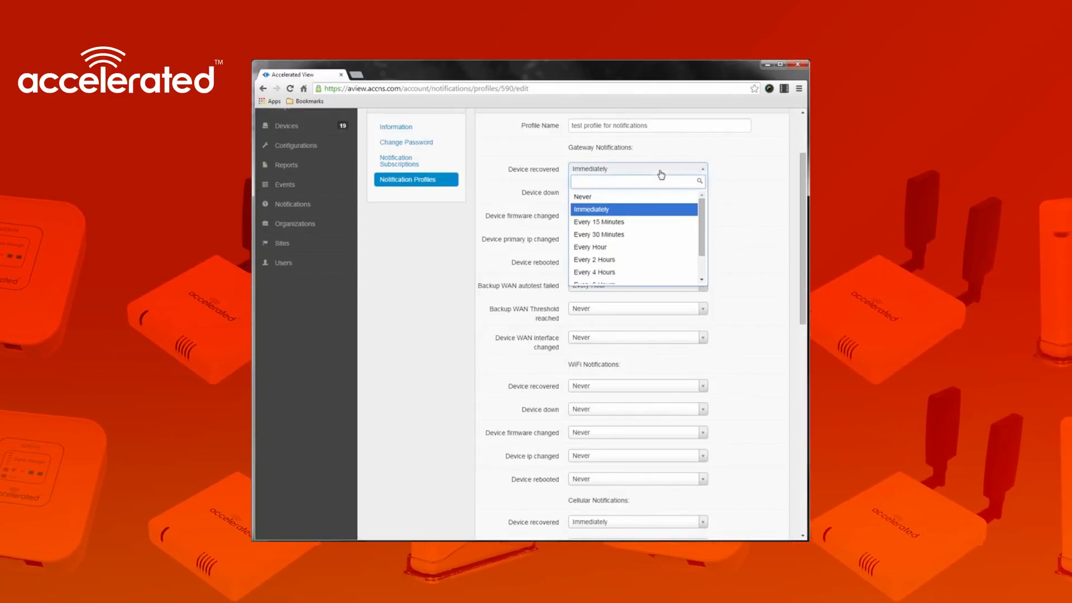
pyautogui.click(629, 250)
pyautogui.scroll(-15, 407, 313)
pyautogui.click(575, 490)
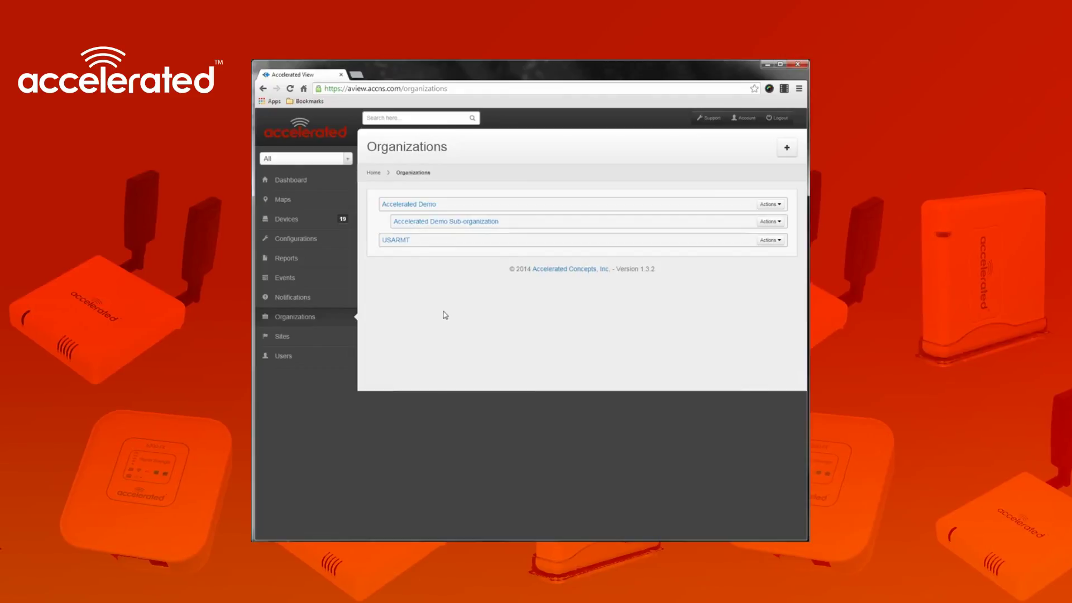
# Show the Actions menu for the Accelerated Demo Sub-organization row
pyautogui.click(775, 206)
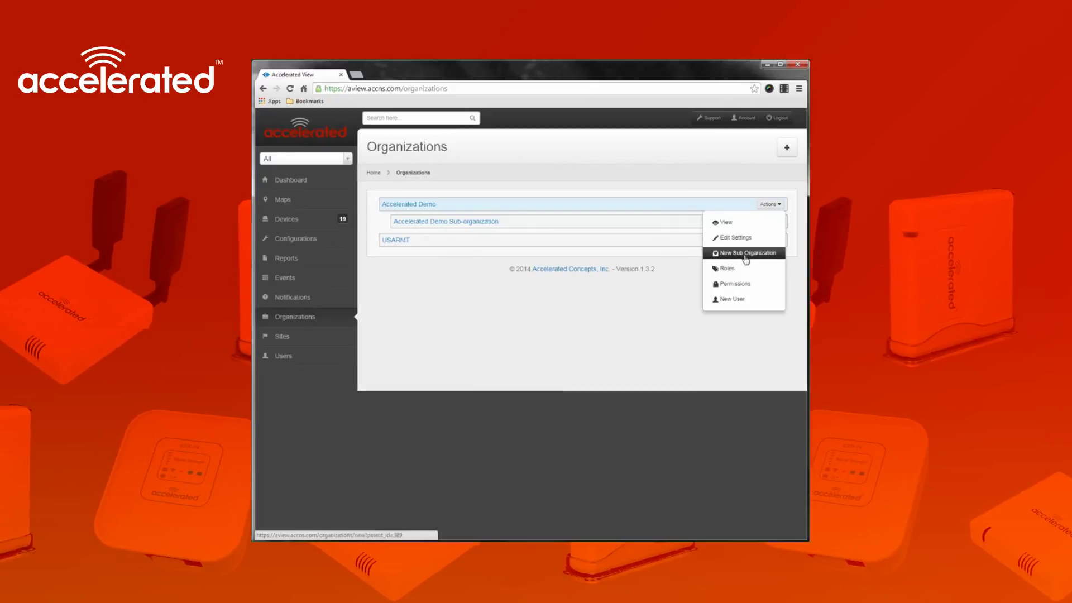
pyautogui.click(466, 314)
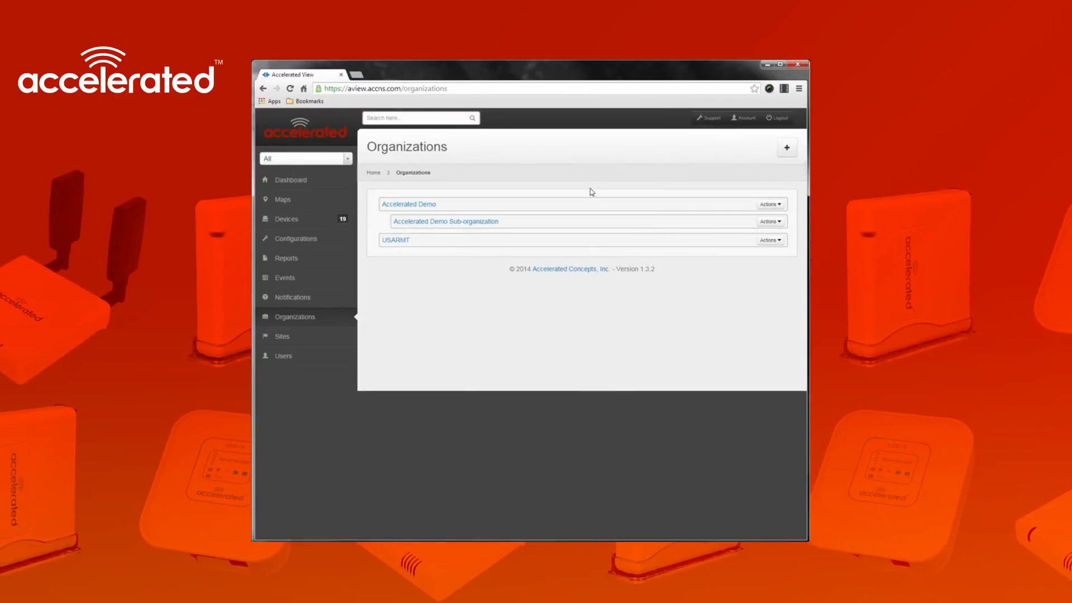
pyautogui.click(770, 221)
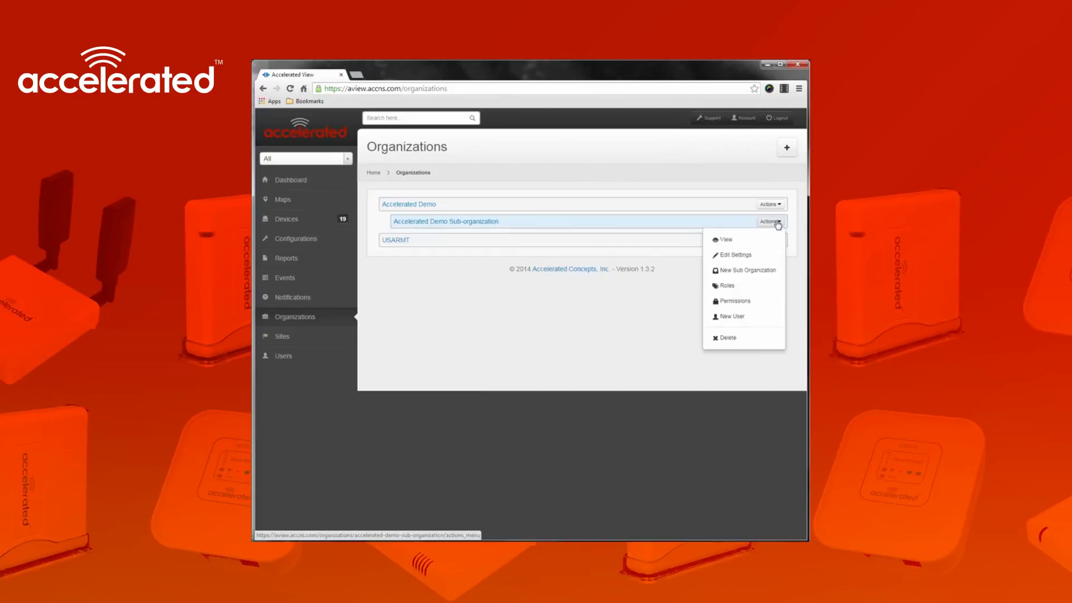
# Create 'test sub-organization' with description 'Test org for demo' and all permissions checked
pyautogui.click(749, 270)
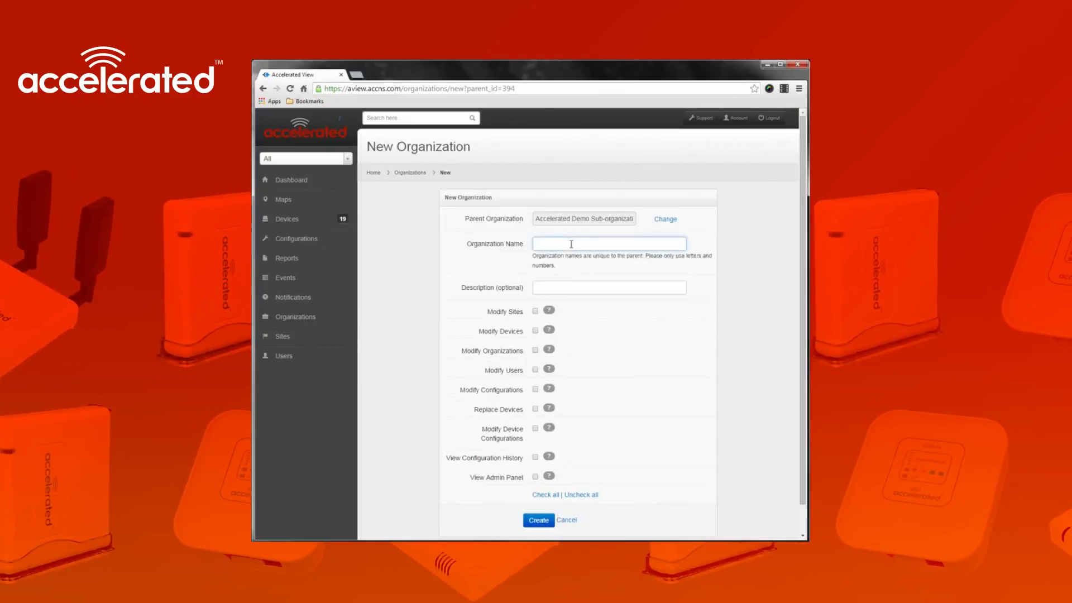
pyautogui.write('test sub')
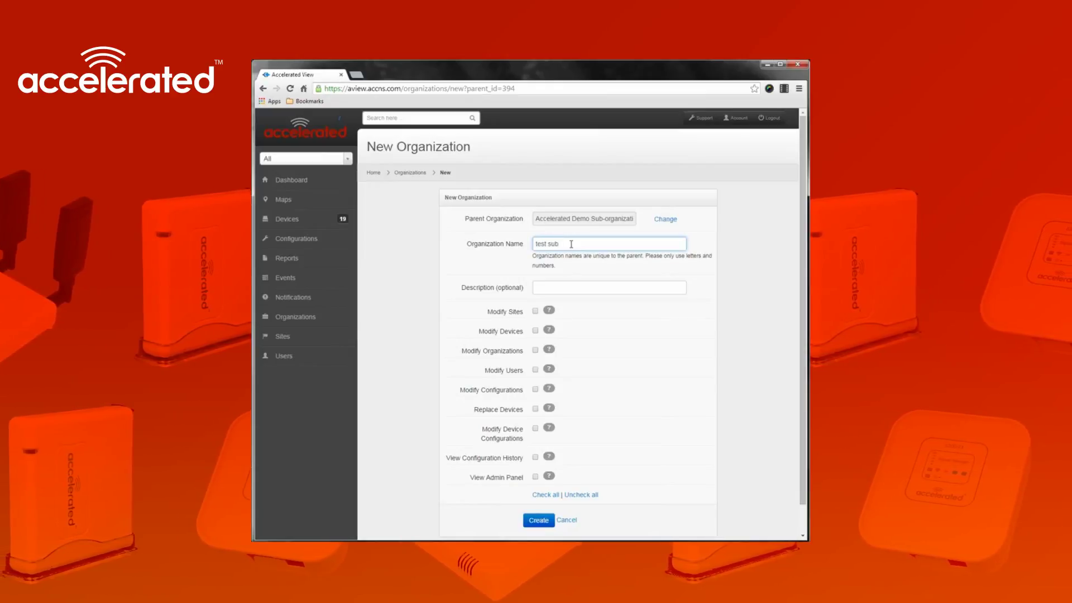
pyautogui.write('-organization')
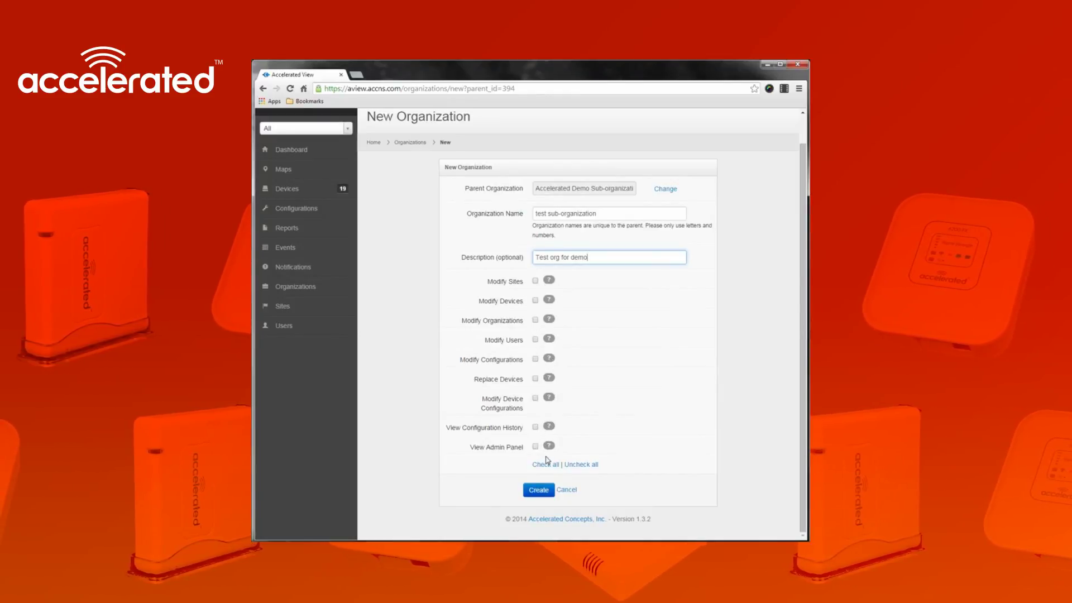
pyautogui.click(544, 464)
pyautogui.click(538, 489)
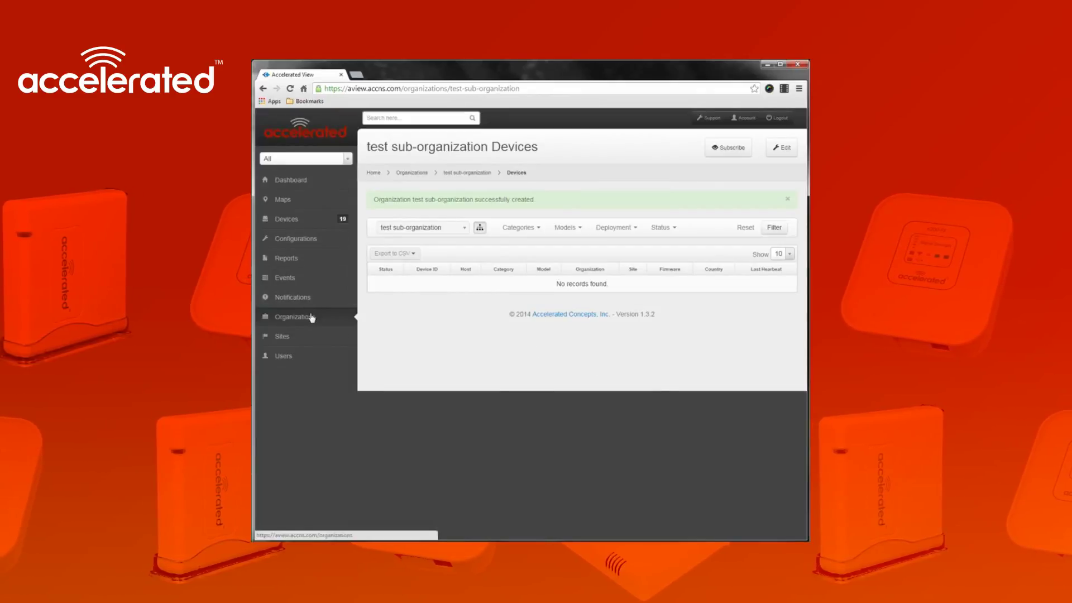
pyautogui.click(312, 317)
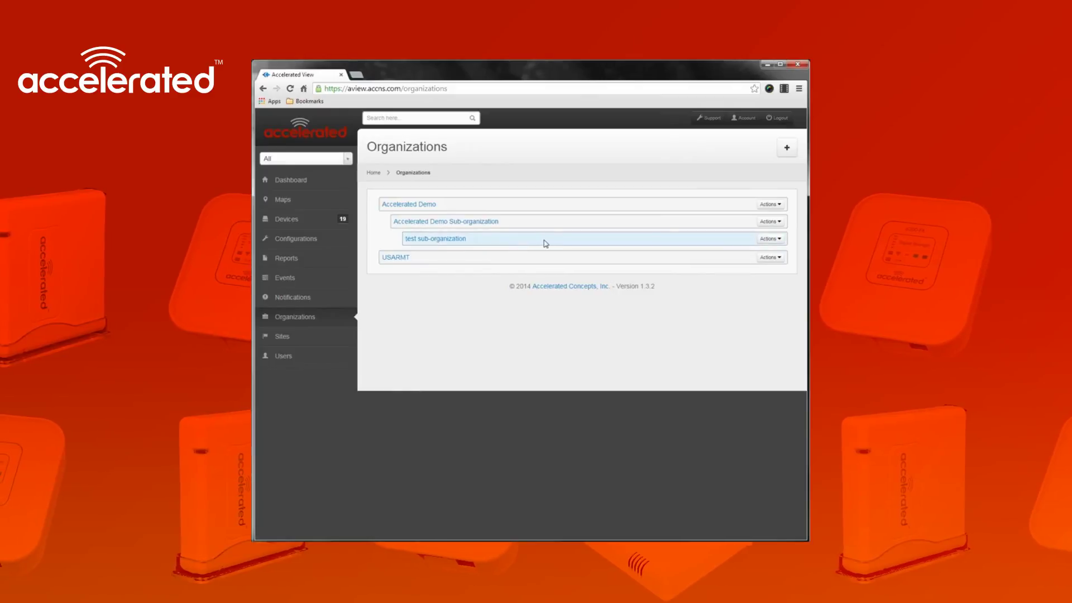
# Uncheck View Admin Panel on the test sub-organization's Admin role and update it
pyautogui.click(775, 239)
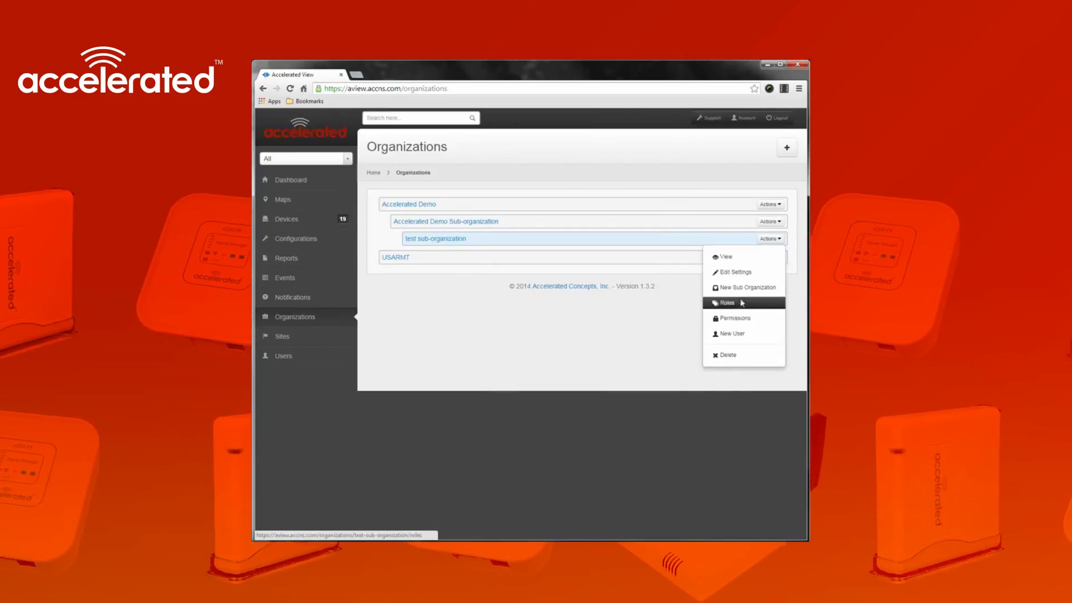
pyautogui.click(748, 303)
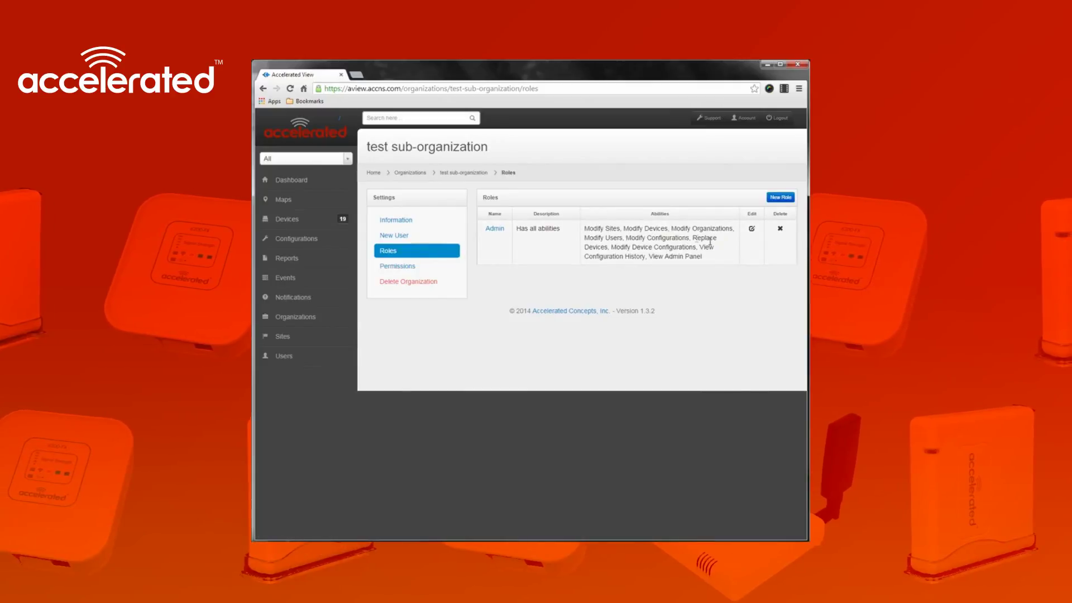
pyautogui.click(751, 230)
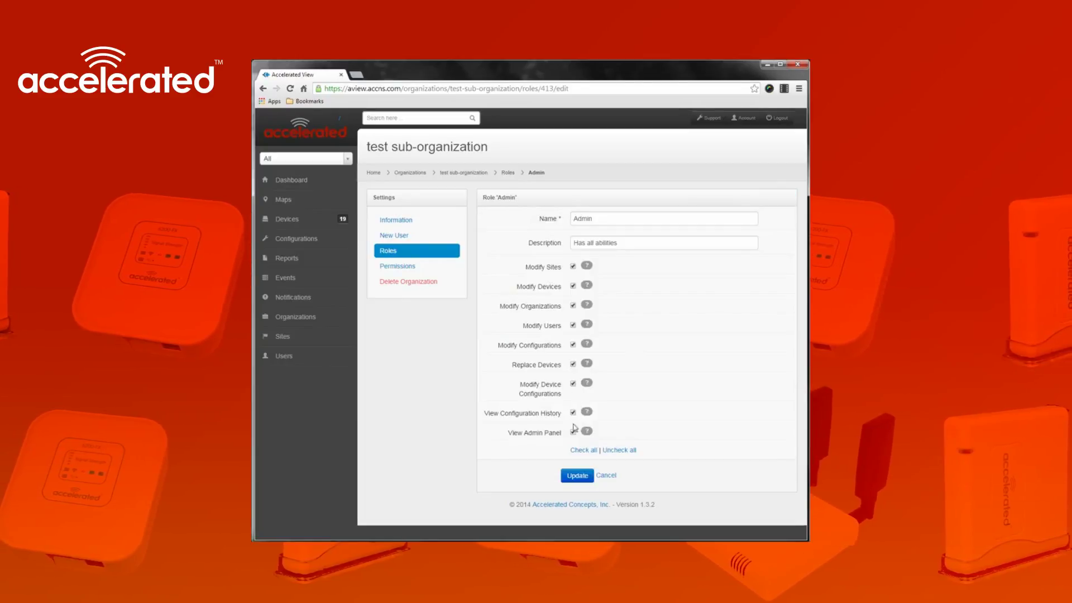
pyautogui.click(572, 432)
pyautogui.click(576, 475)
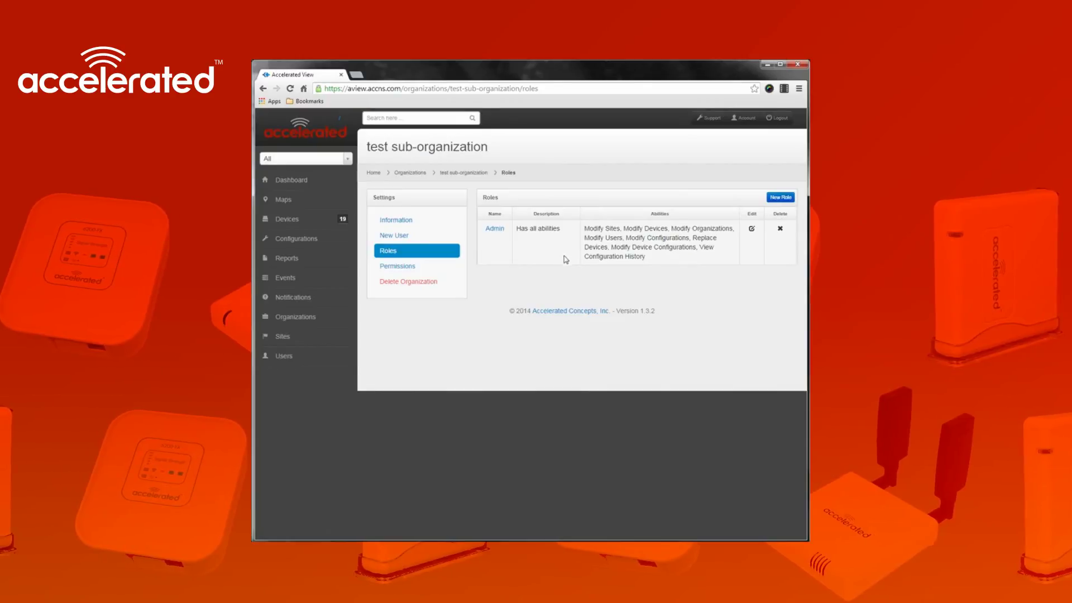
# Create a 'View only' role granting View Configuration History and View Admin Panel
pyautogui.click(781, 198)
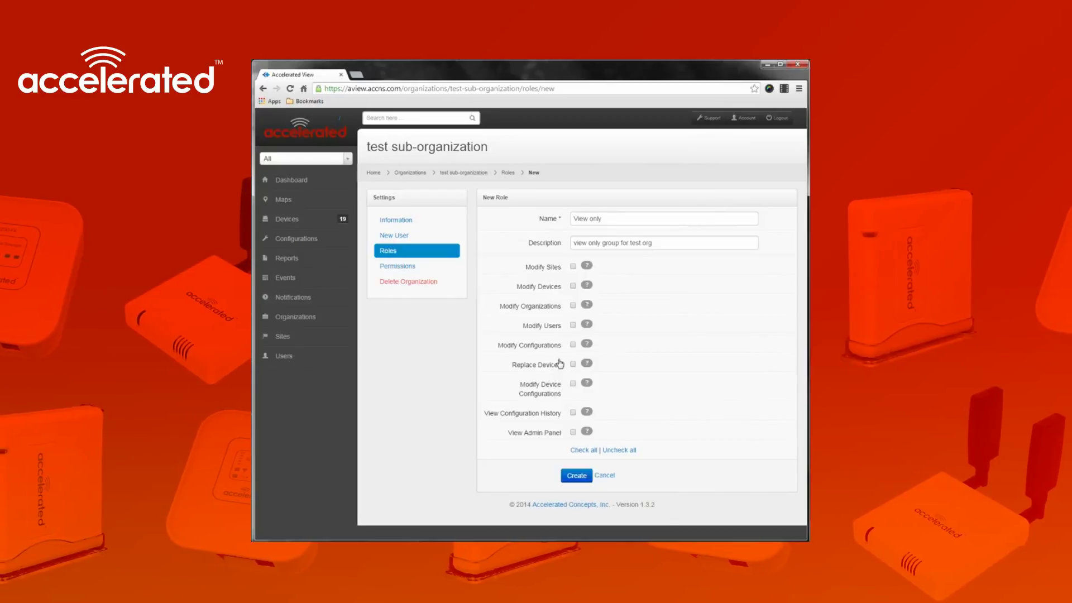
pyautogui.click(573, 413)
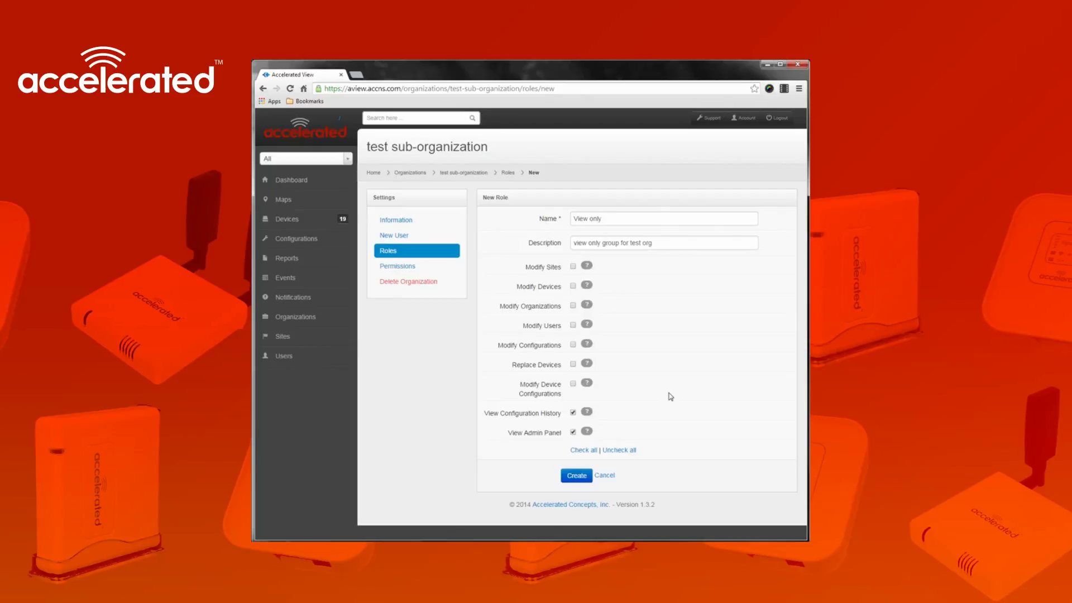
pyautogui.click(575, 477)
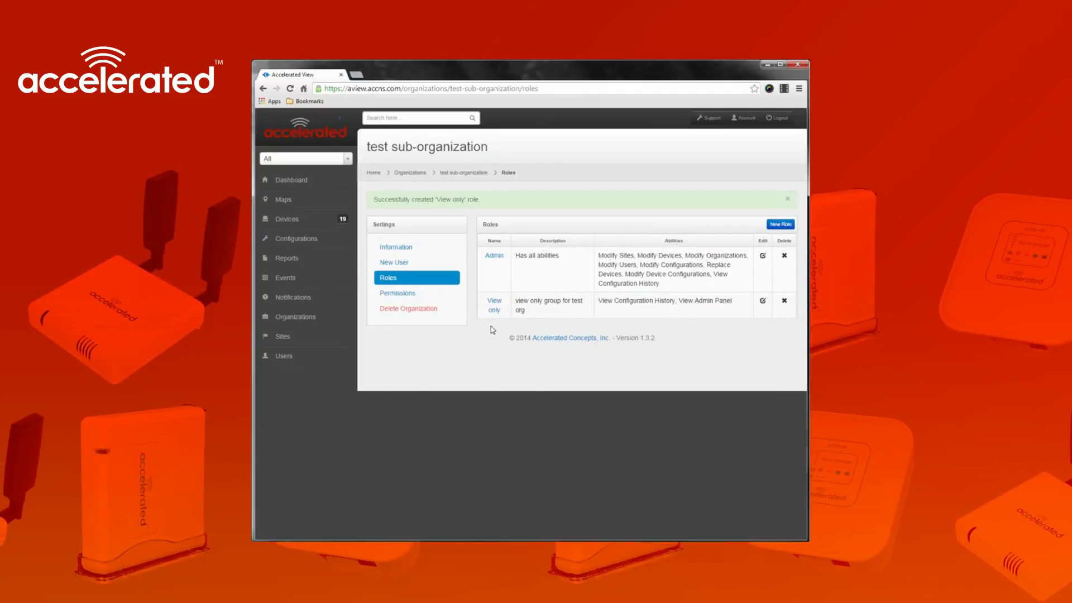
# Start a new user in test sub-organization with first name 'u' and a password
pyautogui.click(412, 264)
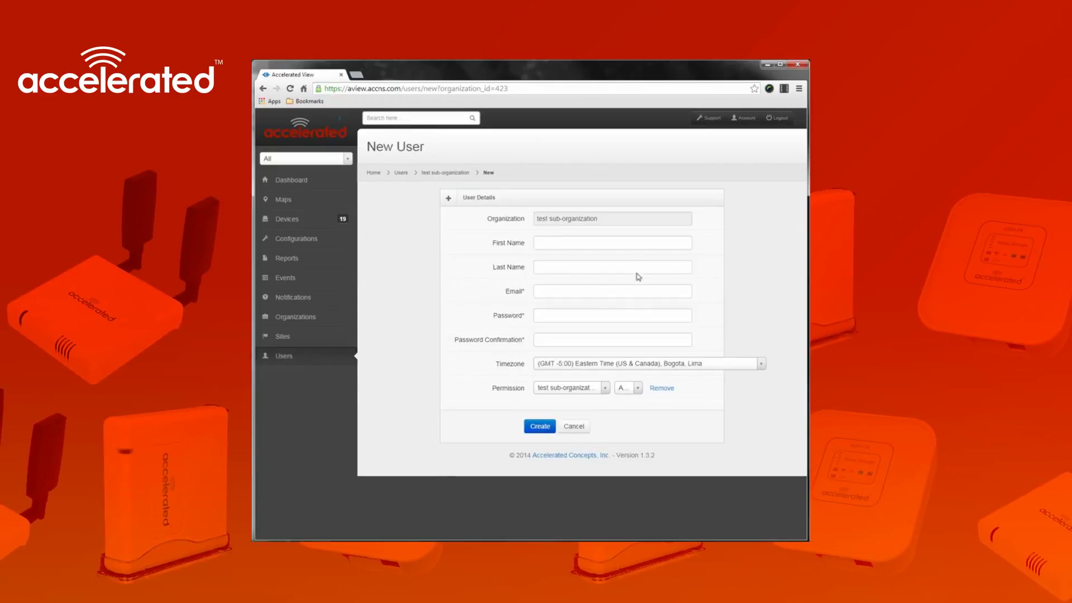
pyautogui.click(621, 246)
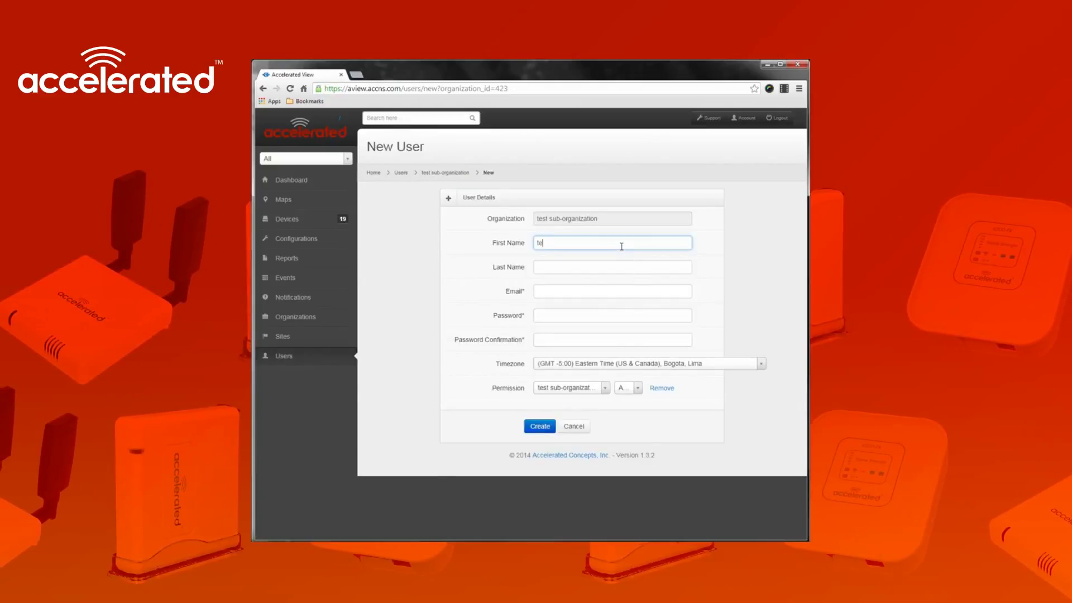
pyautogui.write('user')
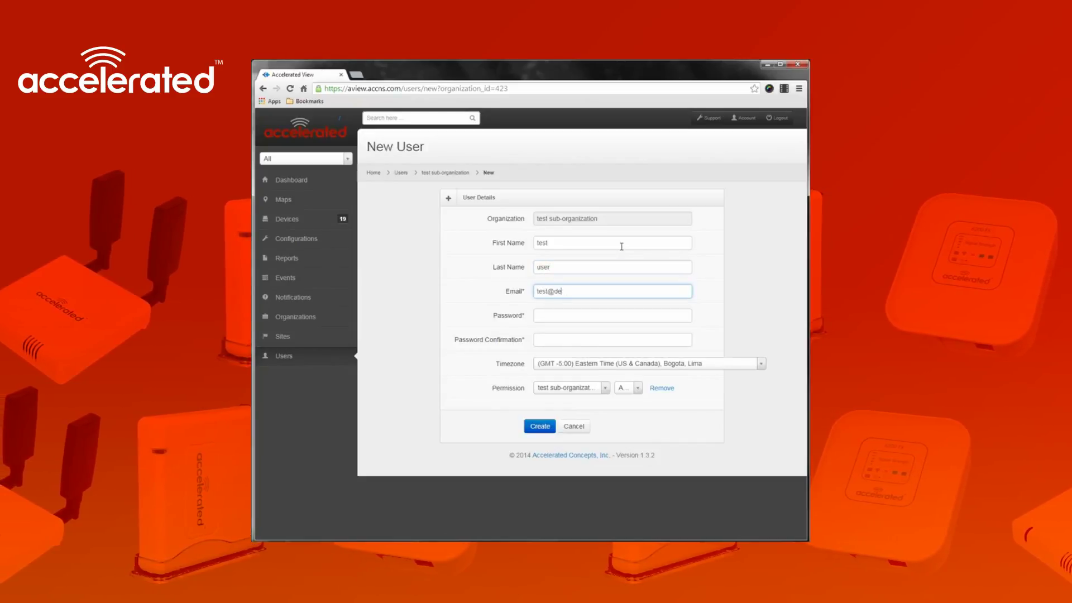
pyautogui.press('Tab')
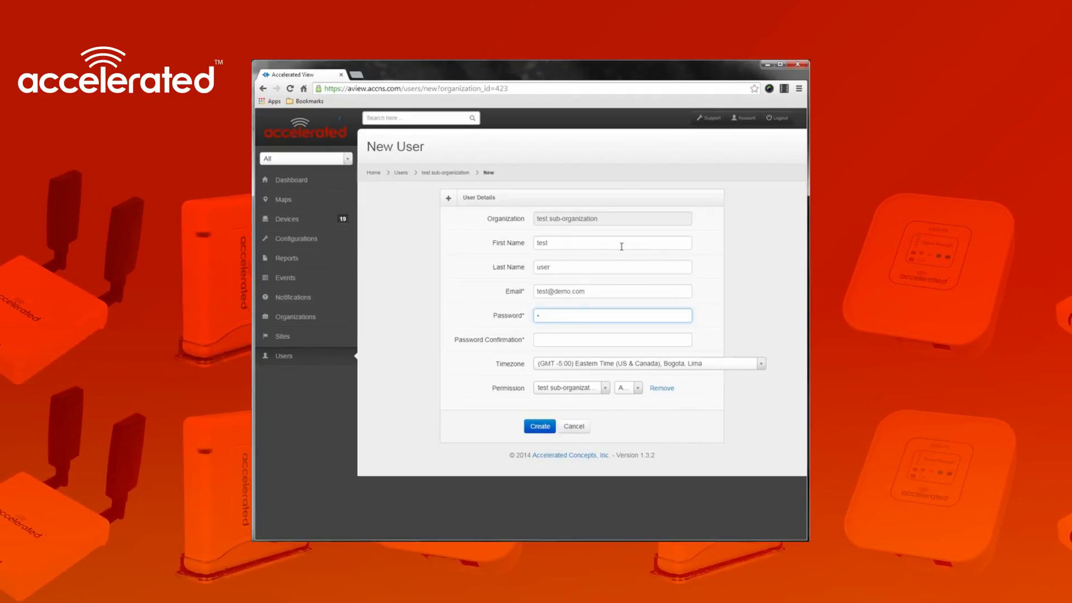
pyautogui.write('123456')
pyautogui.press('Tab')
pyautogui.write('123456')
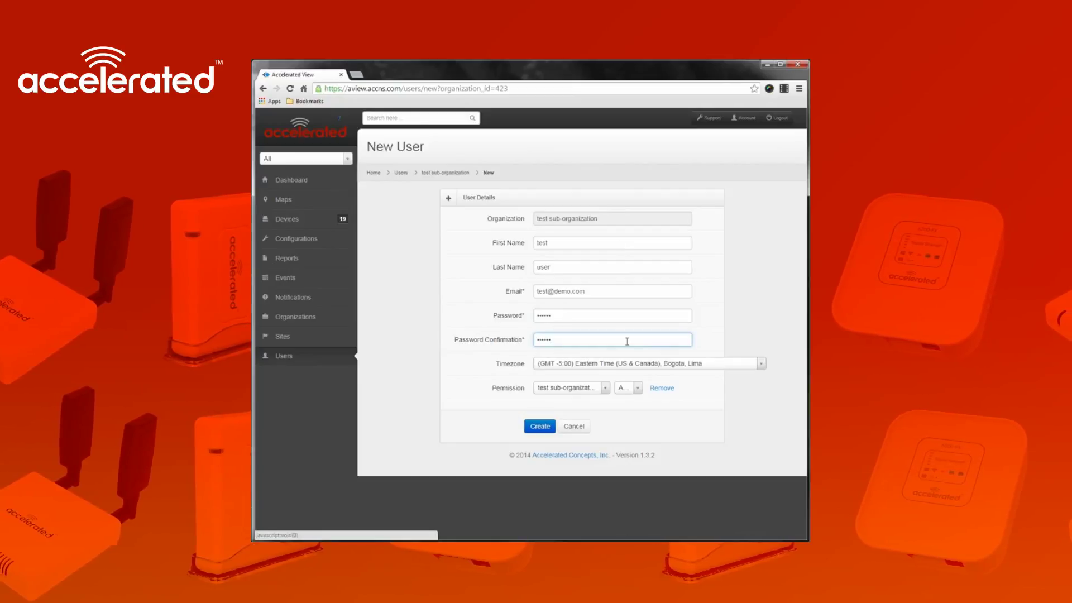
# Give the user the View only role on test sub-organization and create the account
pyautogui.click(604, 388)
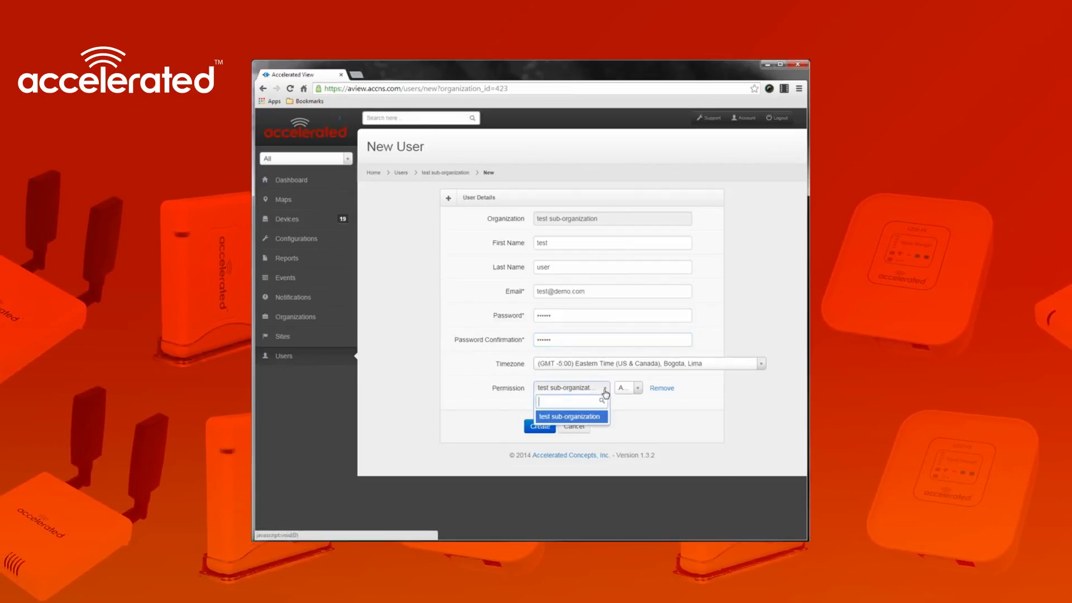
pyautogui.click(605, 389)
pyautogui.click(635, 389)
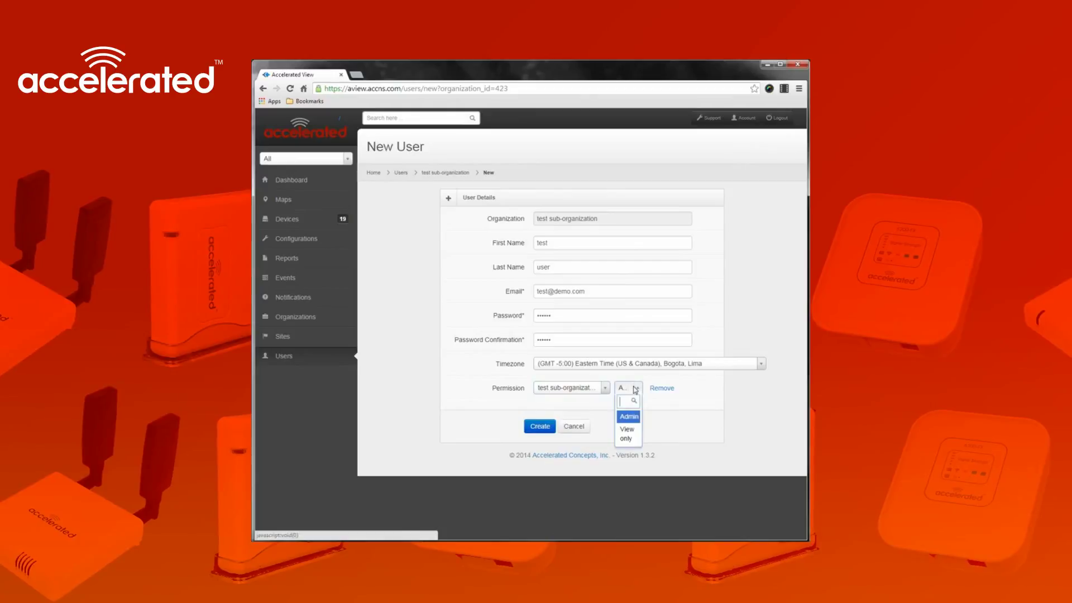
pyautogui.click(631, 433)
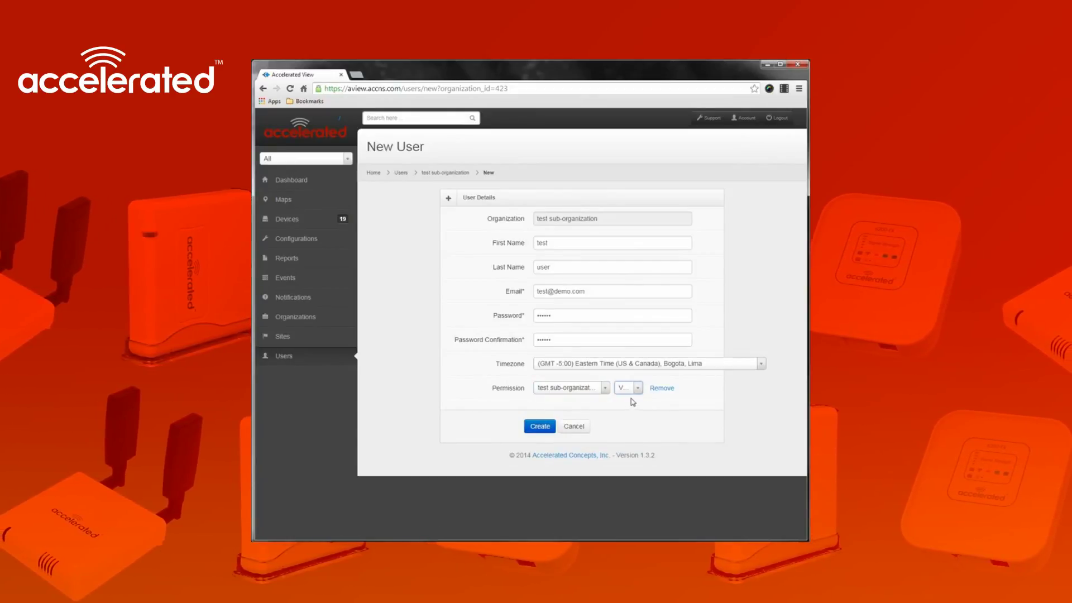
pyautogui.click(540, 426)
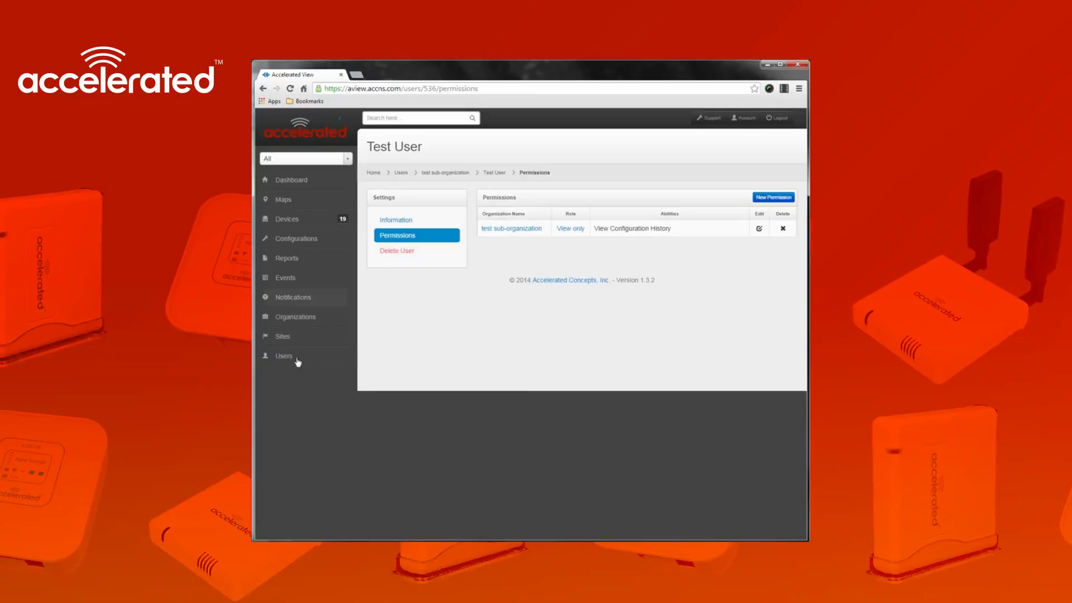
# Find the test user in the Users list, select their e-mail, and open their details
pyautogui.click(298, 360)
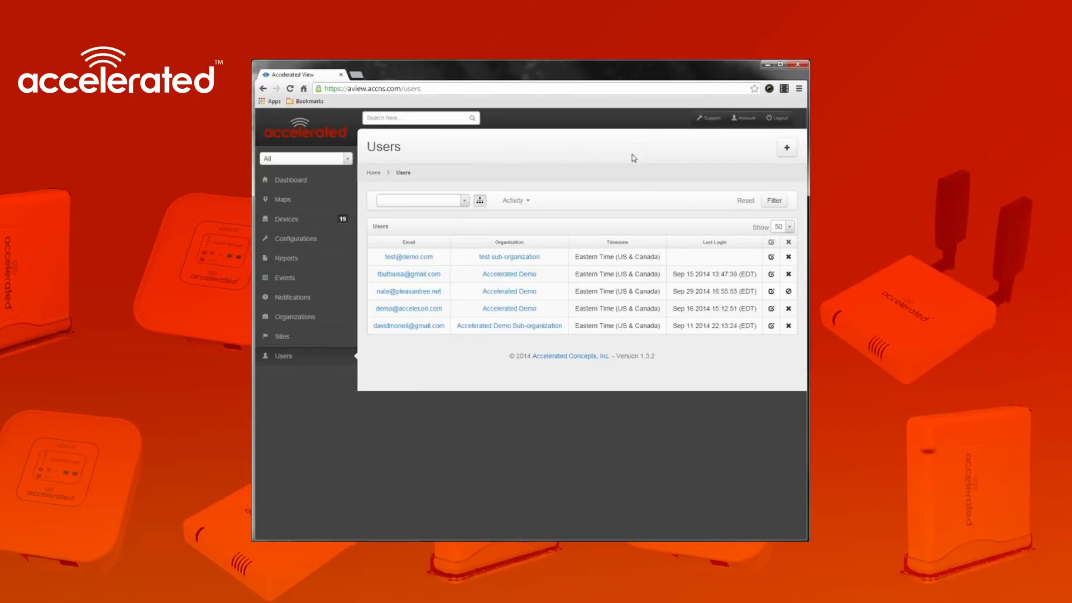
pyautogui.moveTo(438, 256); pyautogui.dragTo(384, 258)
pyautogui.click(674, 199)
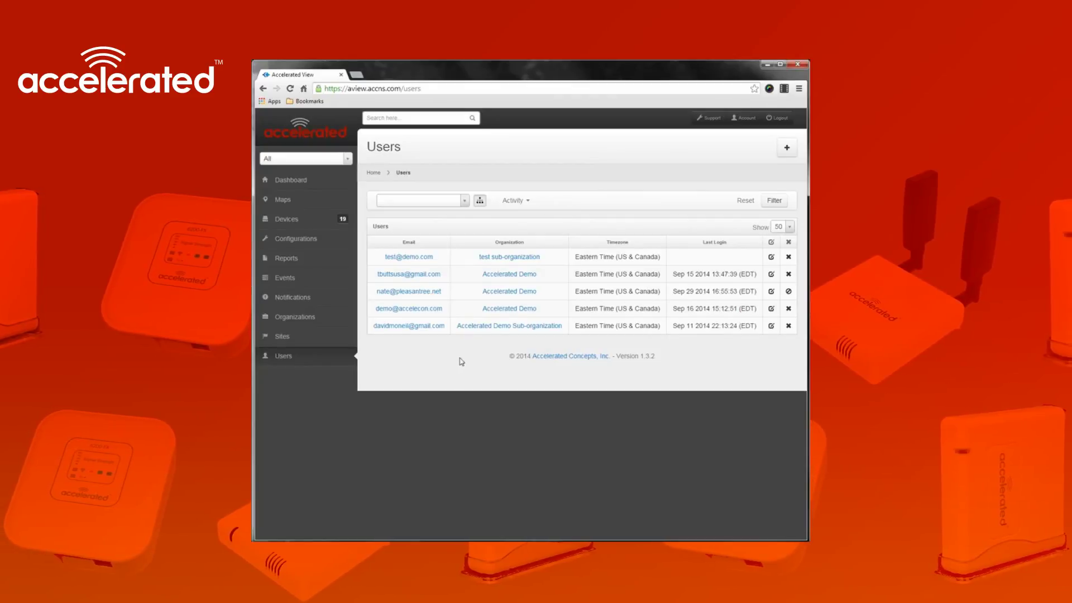
pyautogui.click(427, 257)
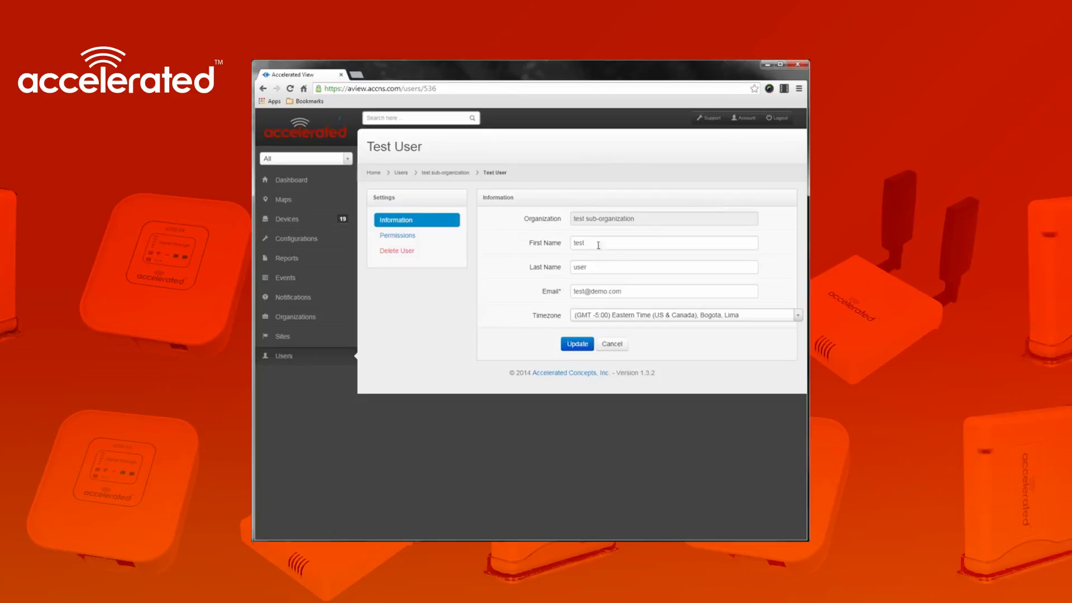
# Review the test user's permissions, then bring up the Organizations list
pyautogui.click(413, 236)
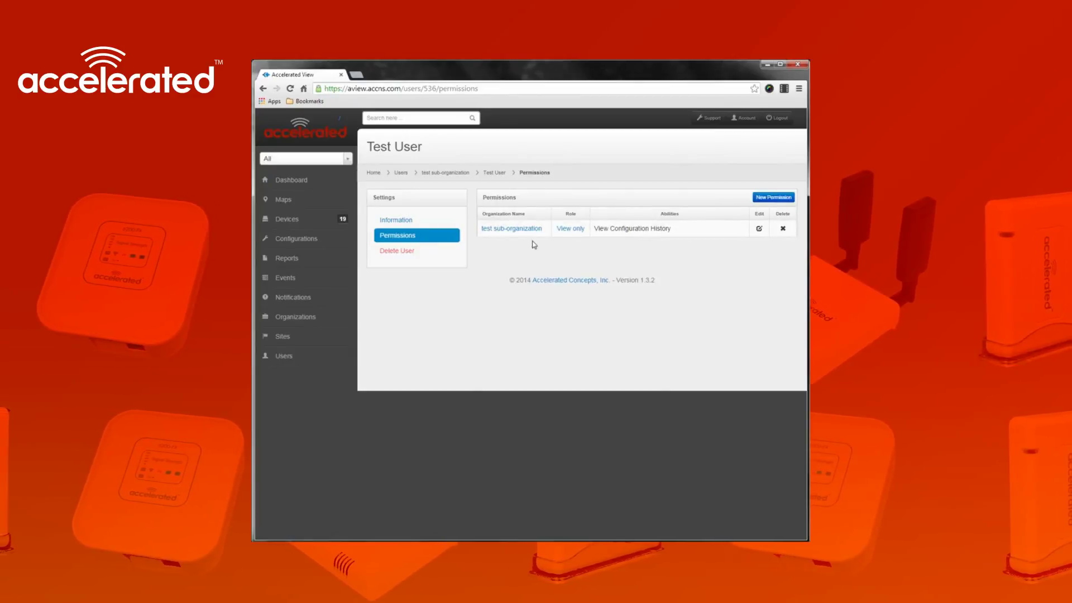
pyautogui.click(336, 360)
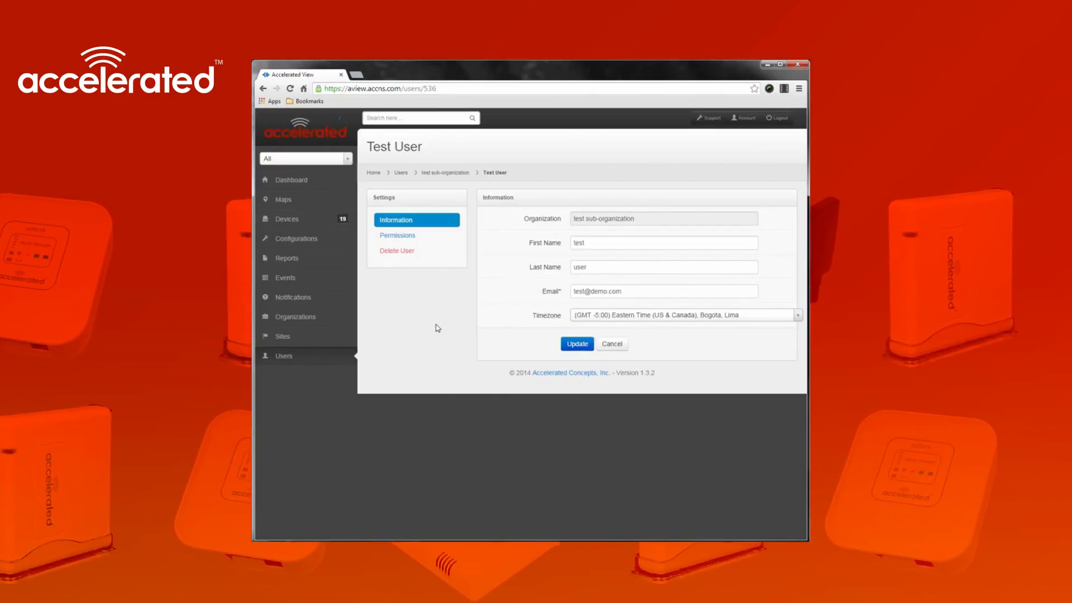
pyautogui.click(430, 236)
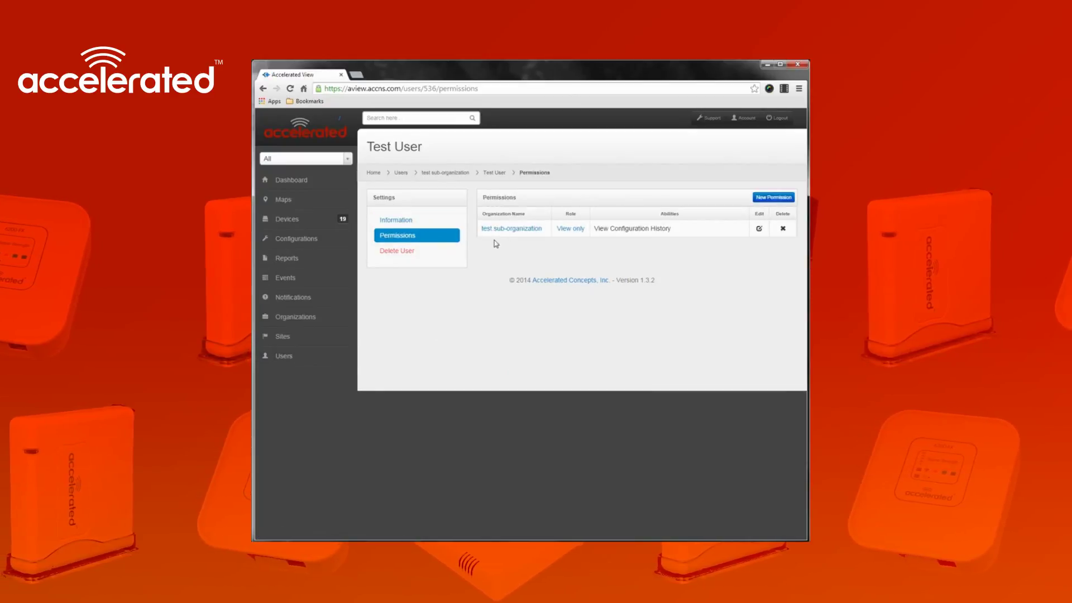
pyautogui.click(311, 322)
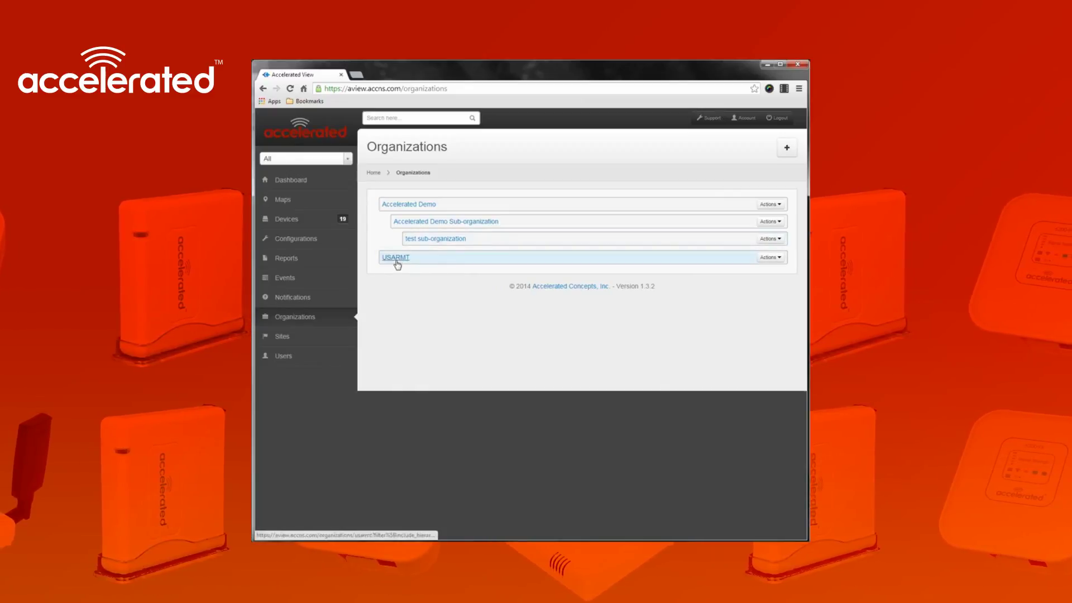
# Add an Admin permission on USARMT for test sub-organization, then return to the Users list
pyautogui.click(774, 240)
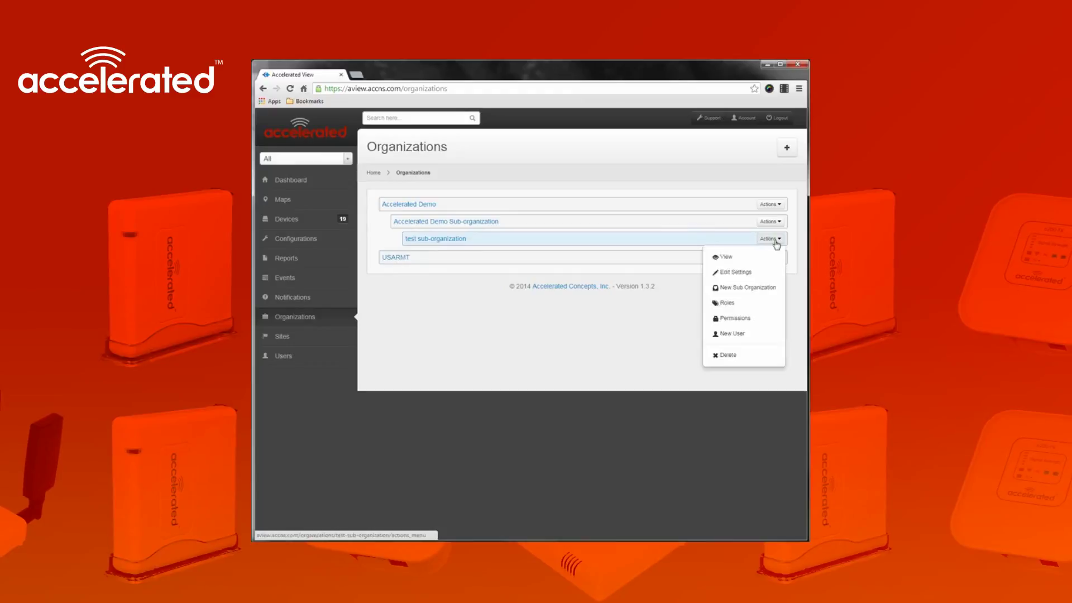
pyautogui.click(732, 318)
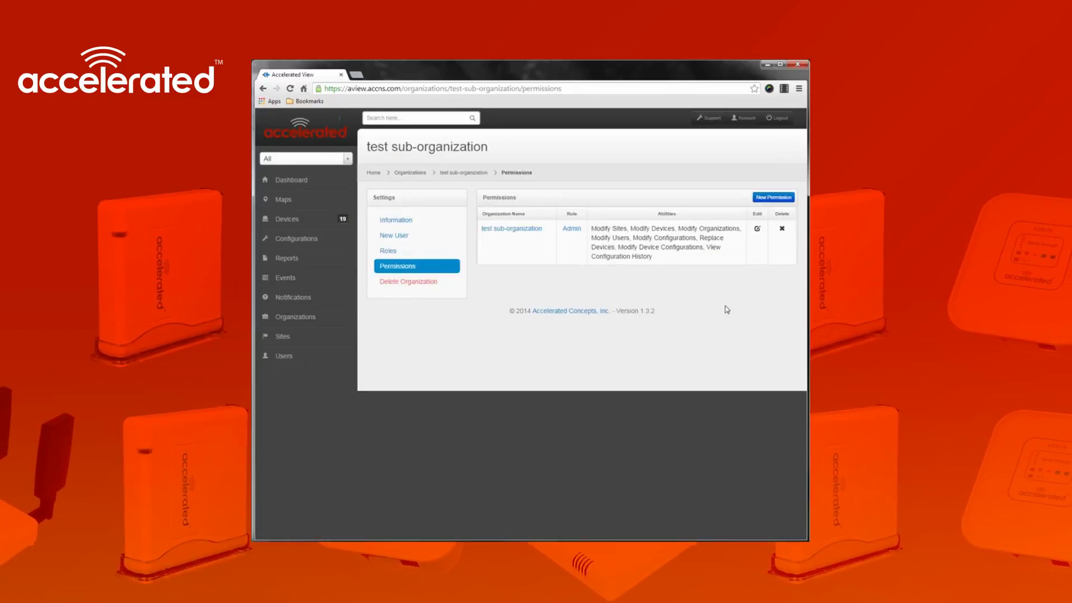
pyautogui.click(782, 197)
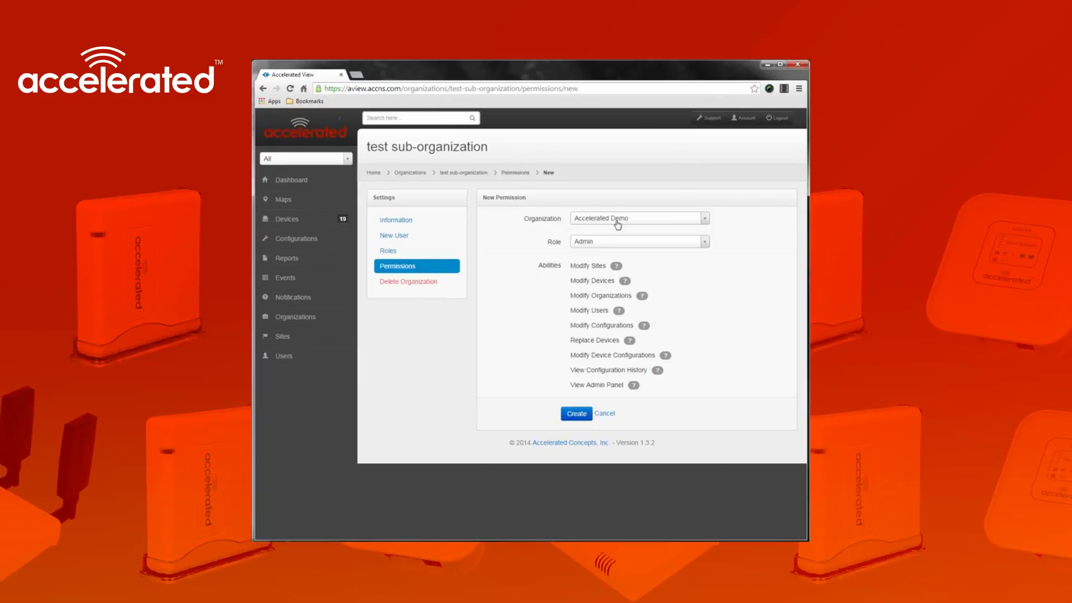
pyautogui.click(618, 224)
pyautogui.click(618, 282)
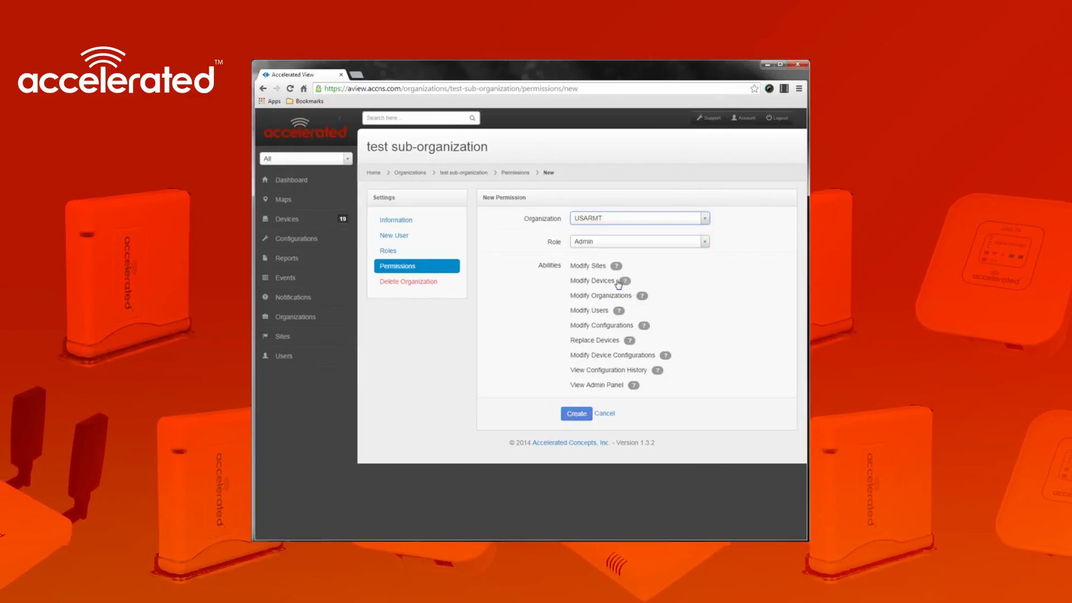
pyautogui.click(690, 241)
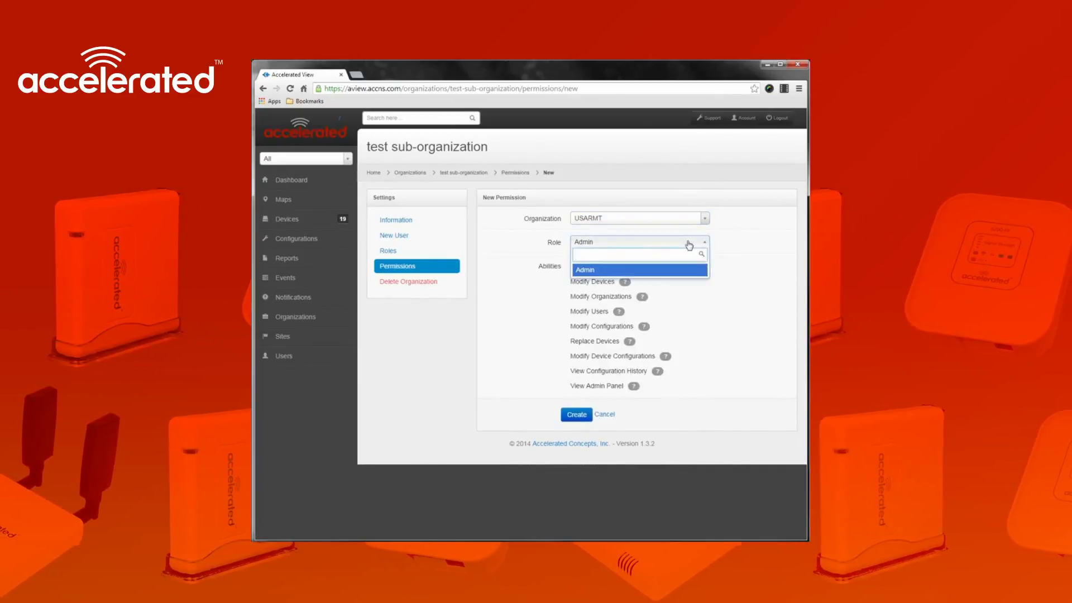
pyautogui.click(669, 270)
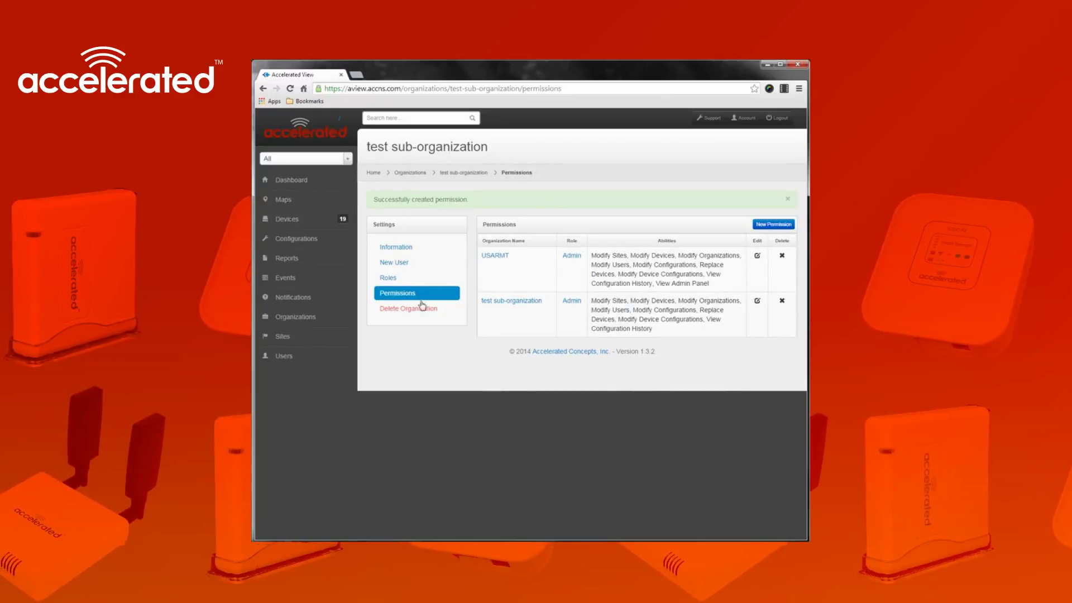
pyautogui.click(279, 363)
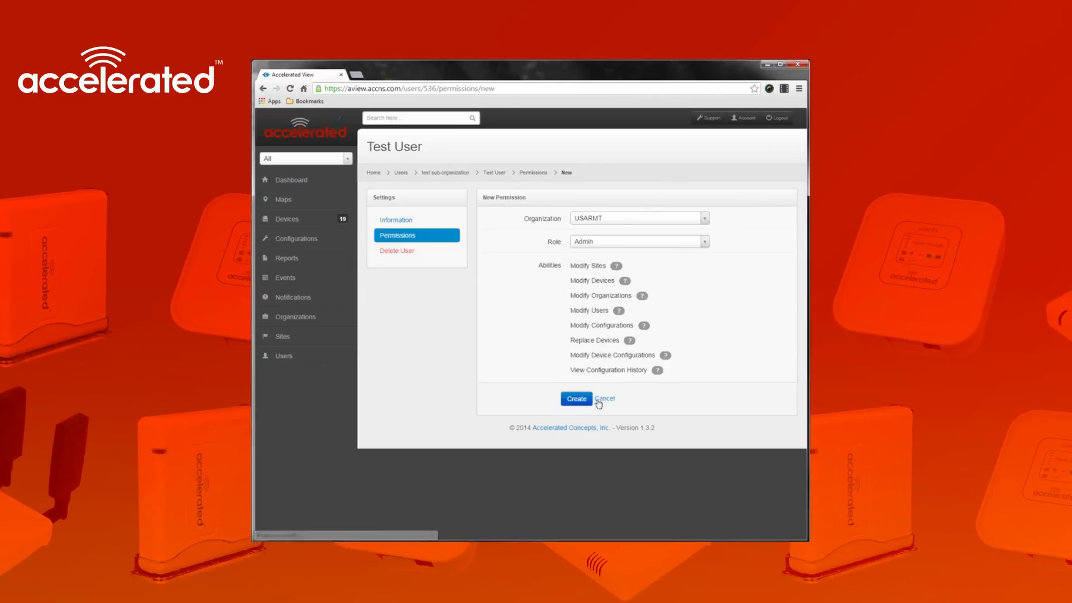
# Create the USARMT Admin permission for the test user
pyautogui.click(579, 399)
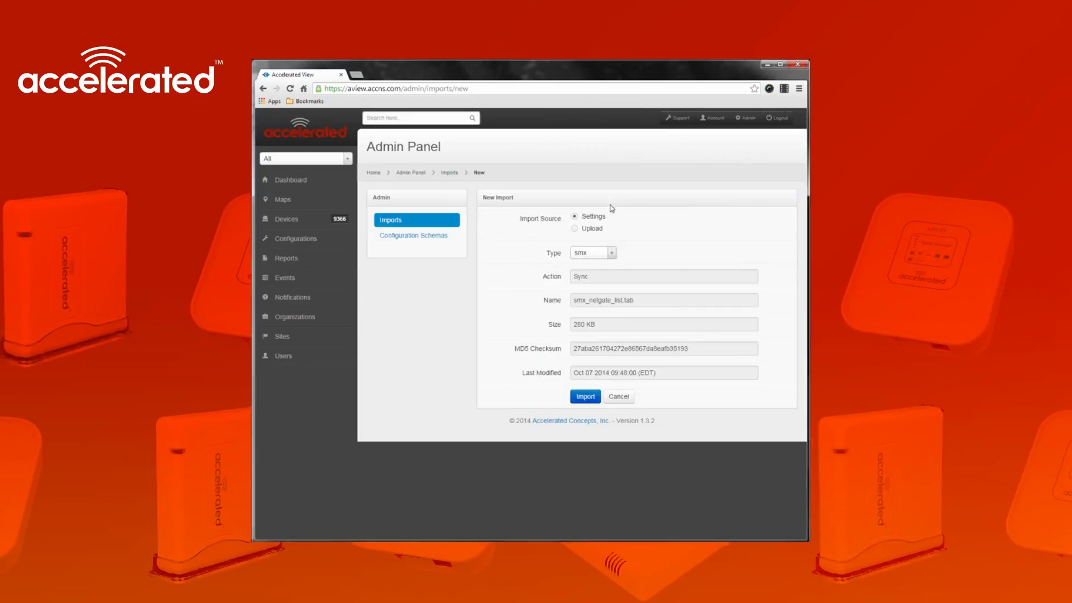
# Set the new import's source to Upload
pyautogui.click(574, 229)
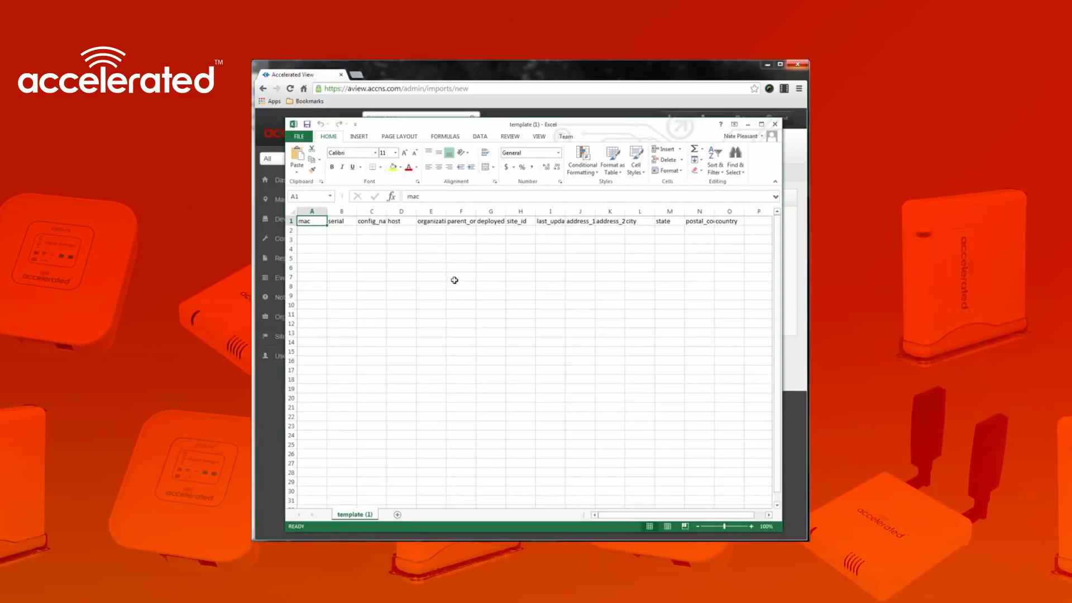
# Select cell A2 and autofit column C to fit config_name
pyautogui.click(313, 230)
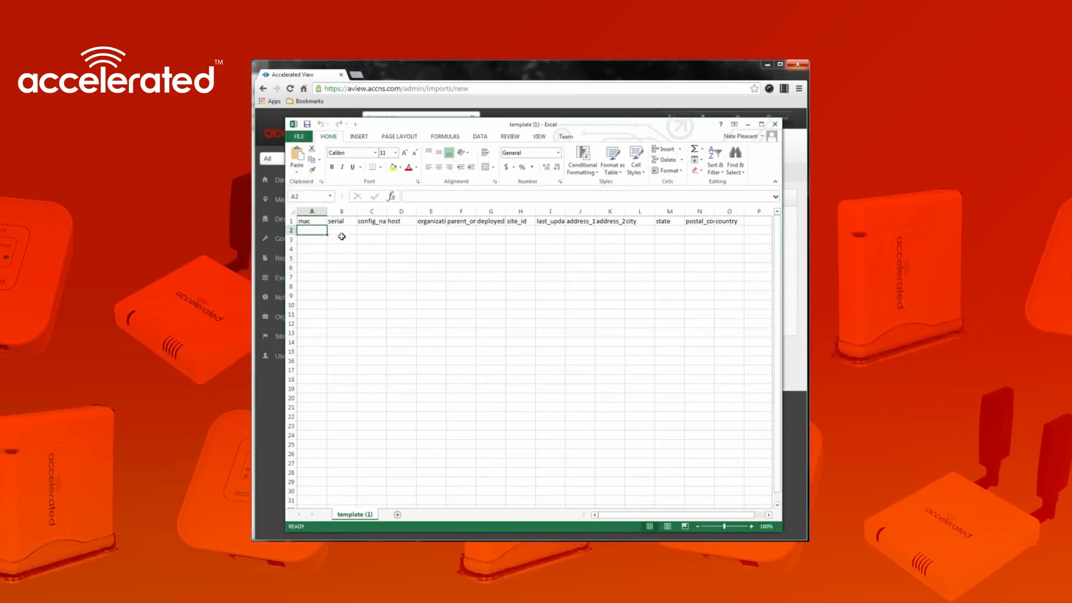
pyautogui.doubleClick(386, 211)
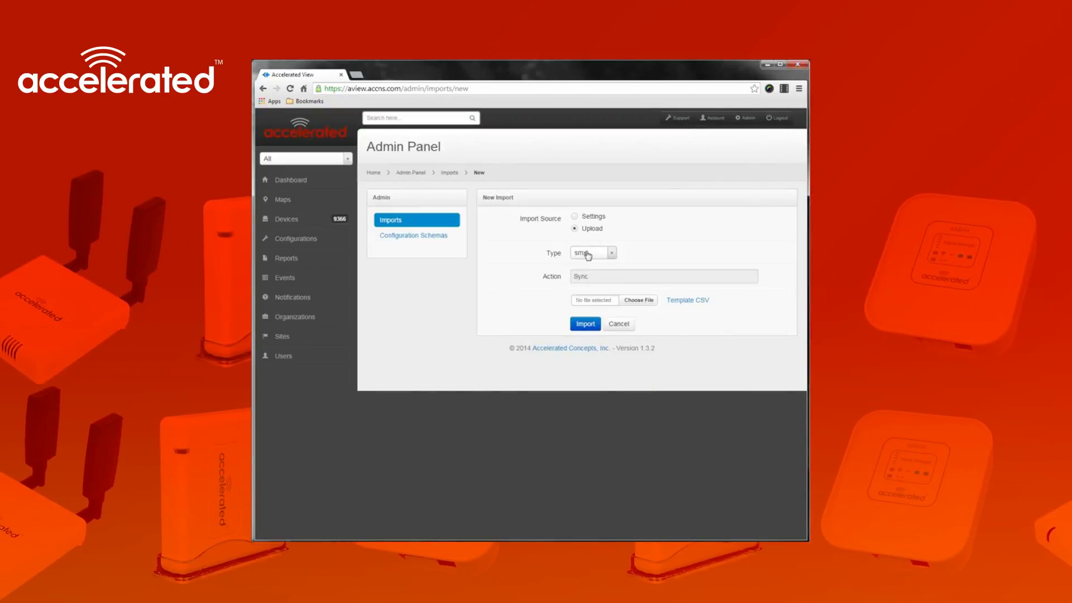
# Set the import type to accelerated and attempt the import
pyautogui.click(588, 256)
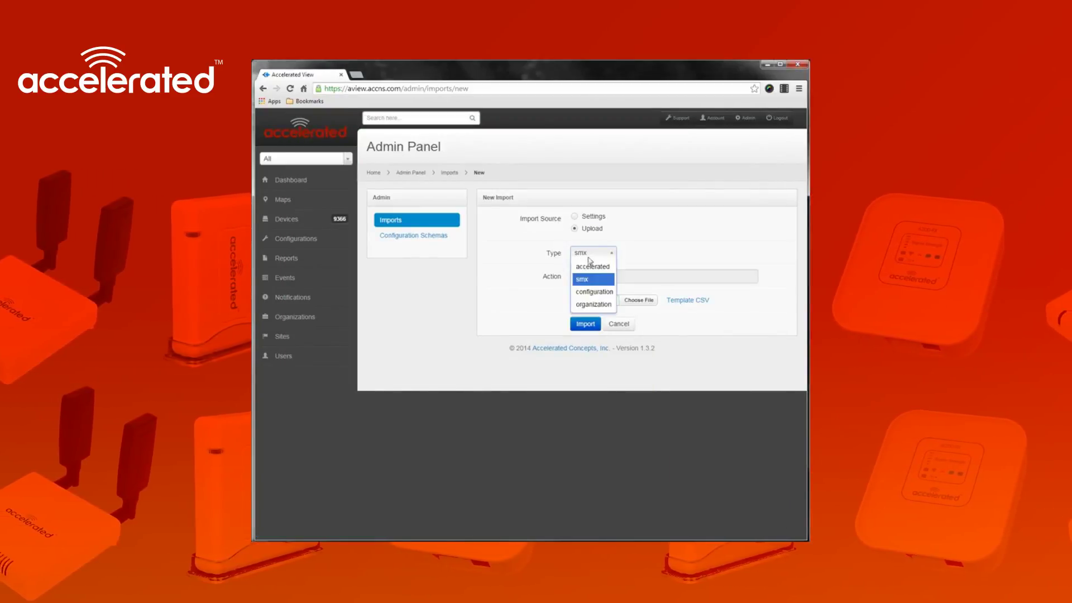
pyautogui.click(592, 267)
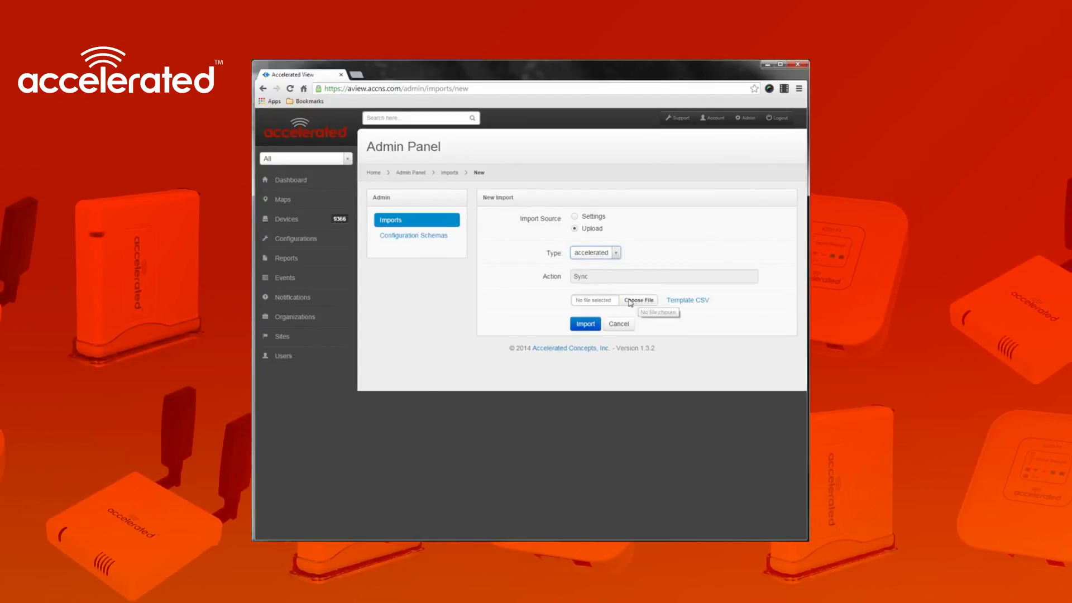
pyautogui.click(587, 326)
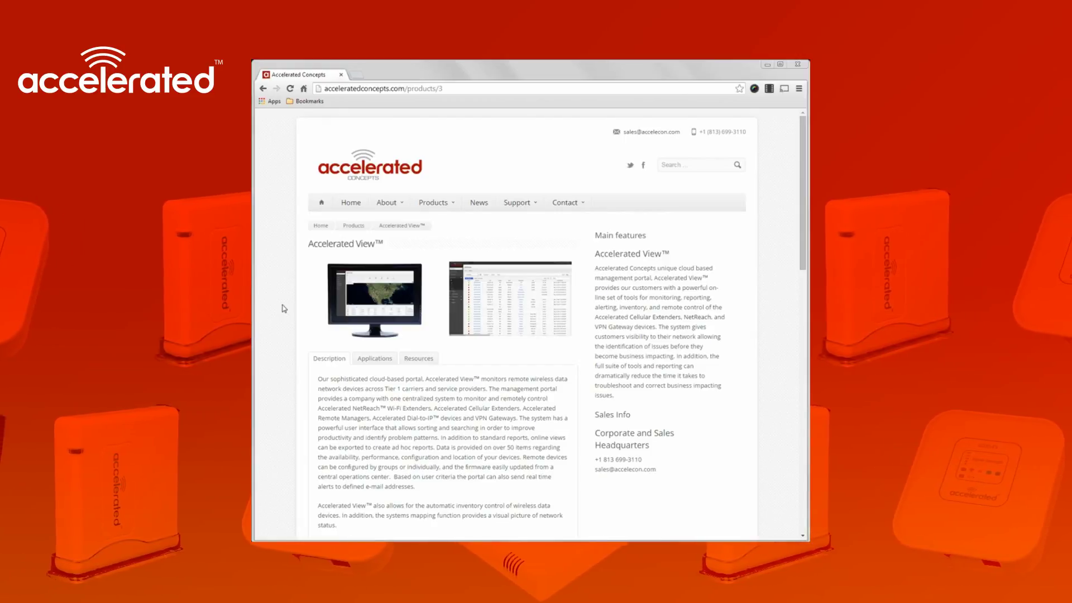
# Show the Accelerated View Resources section with its User's Guide link
pyautogui.click(428, 360)
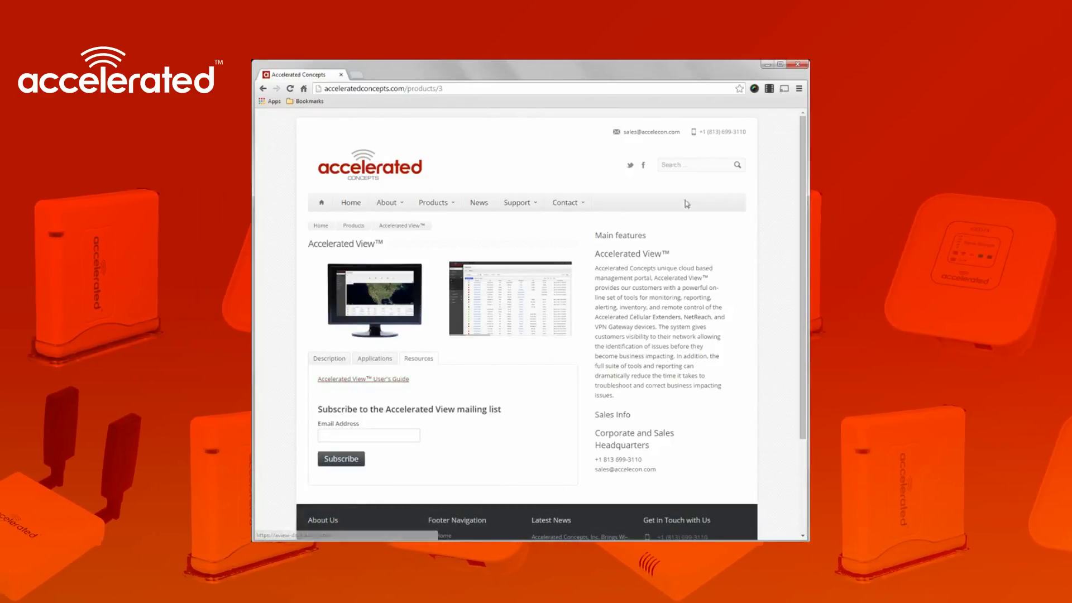
pyautogui.moveTo(568, 205)
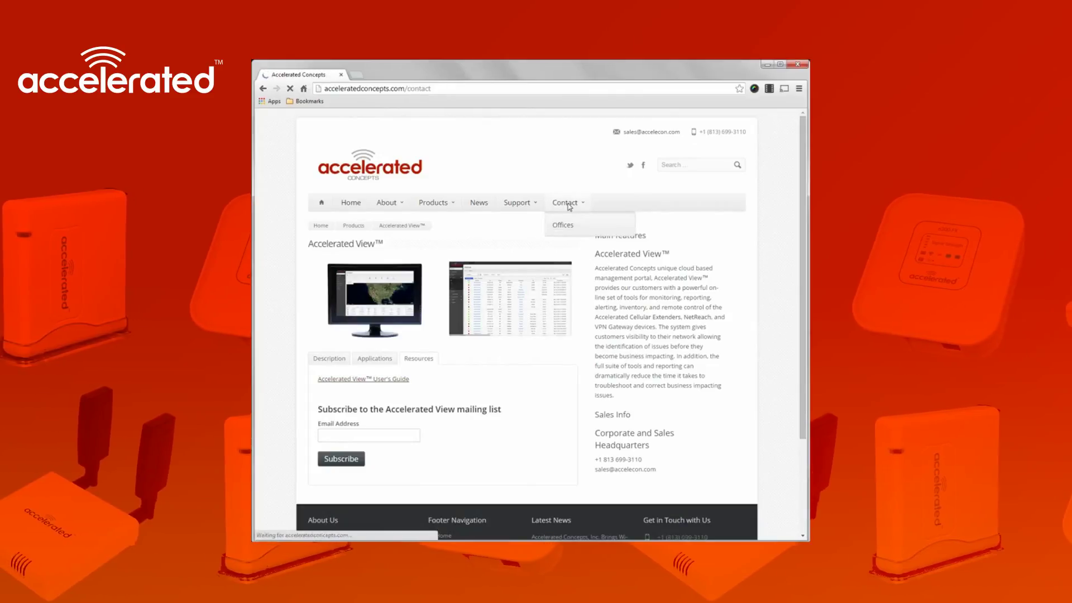